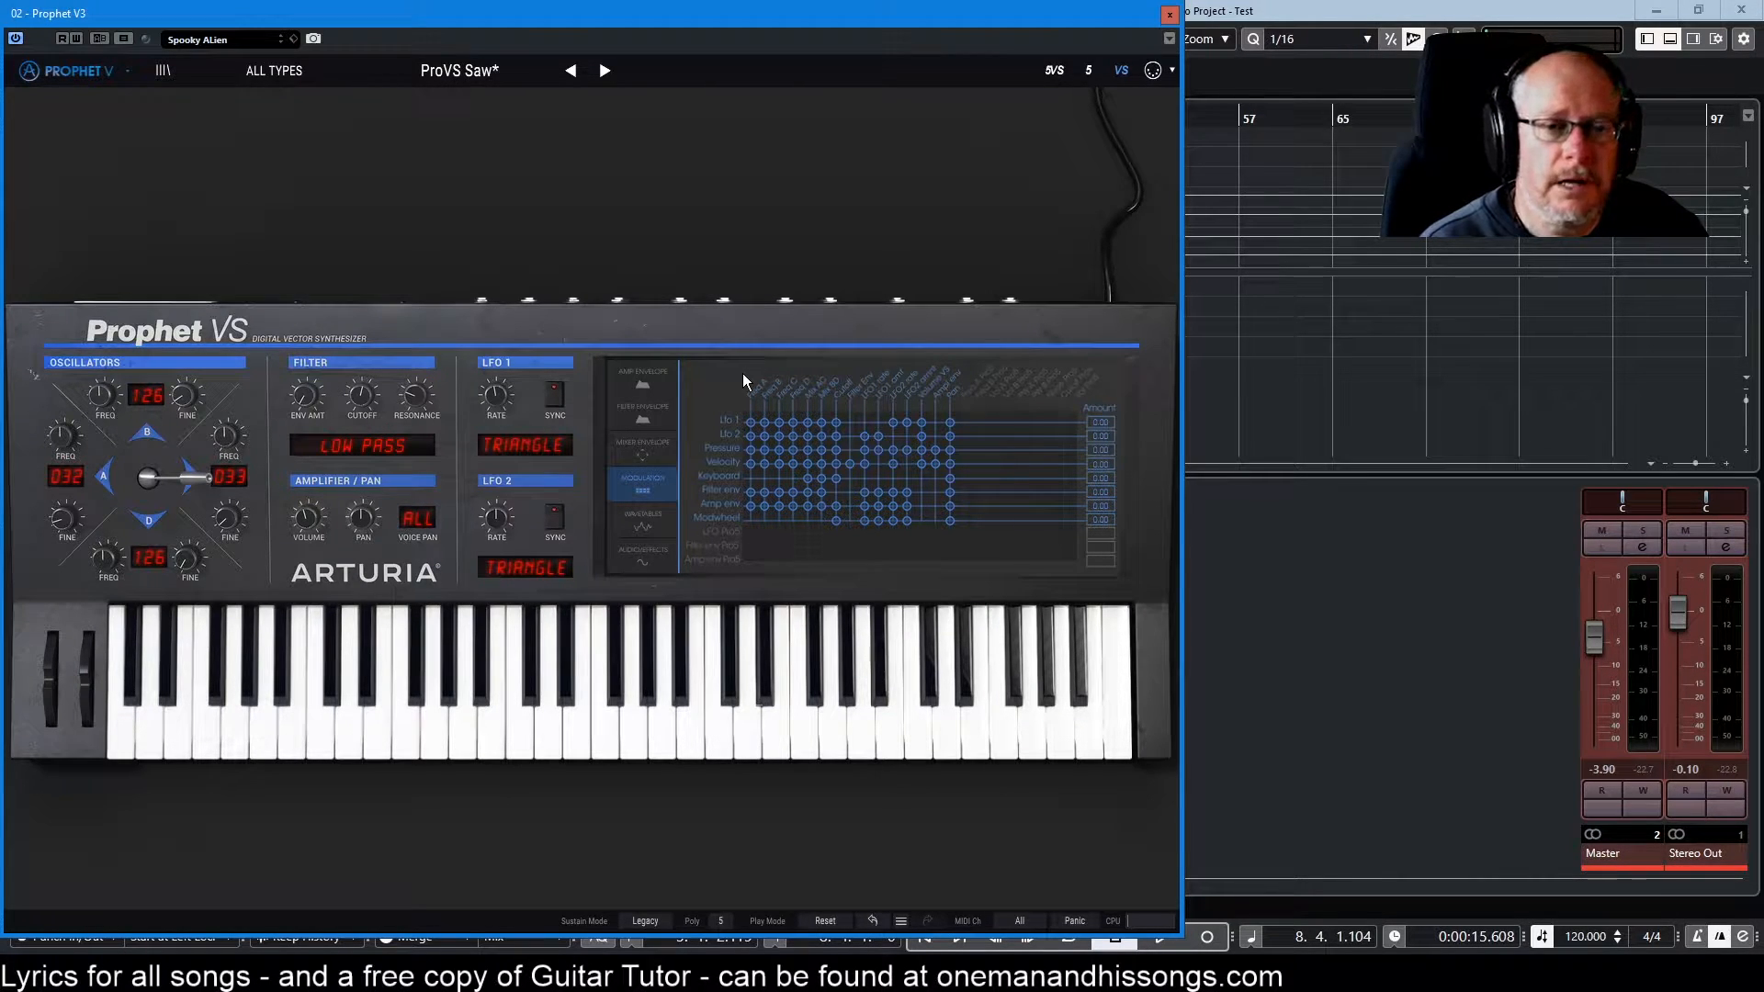
# - Route LFO 1 to oscillator A's frequency in the modulation matrix and move the mixer joystick to oscillator A
pyautogui.click(751, 422)
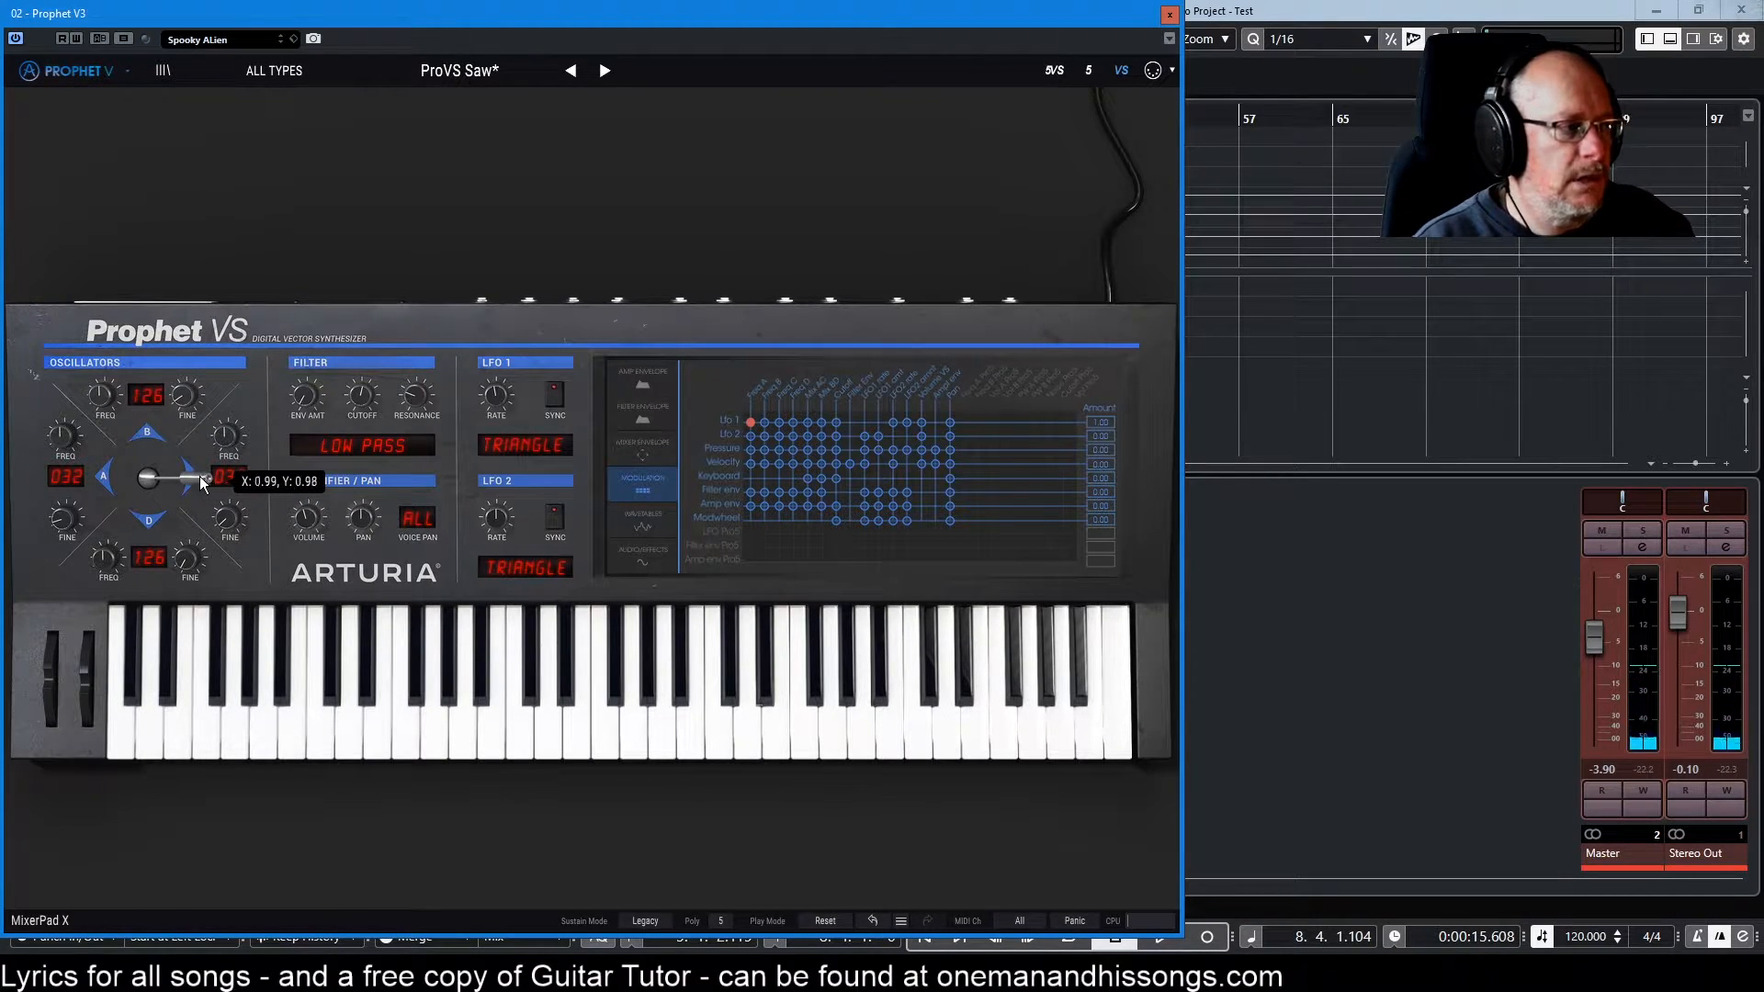
pyautogui.moveTo(202, 477); pyautogui.dragTo(0, 491)
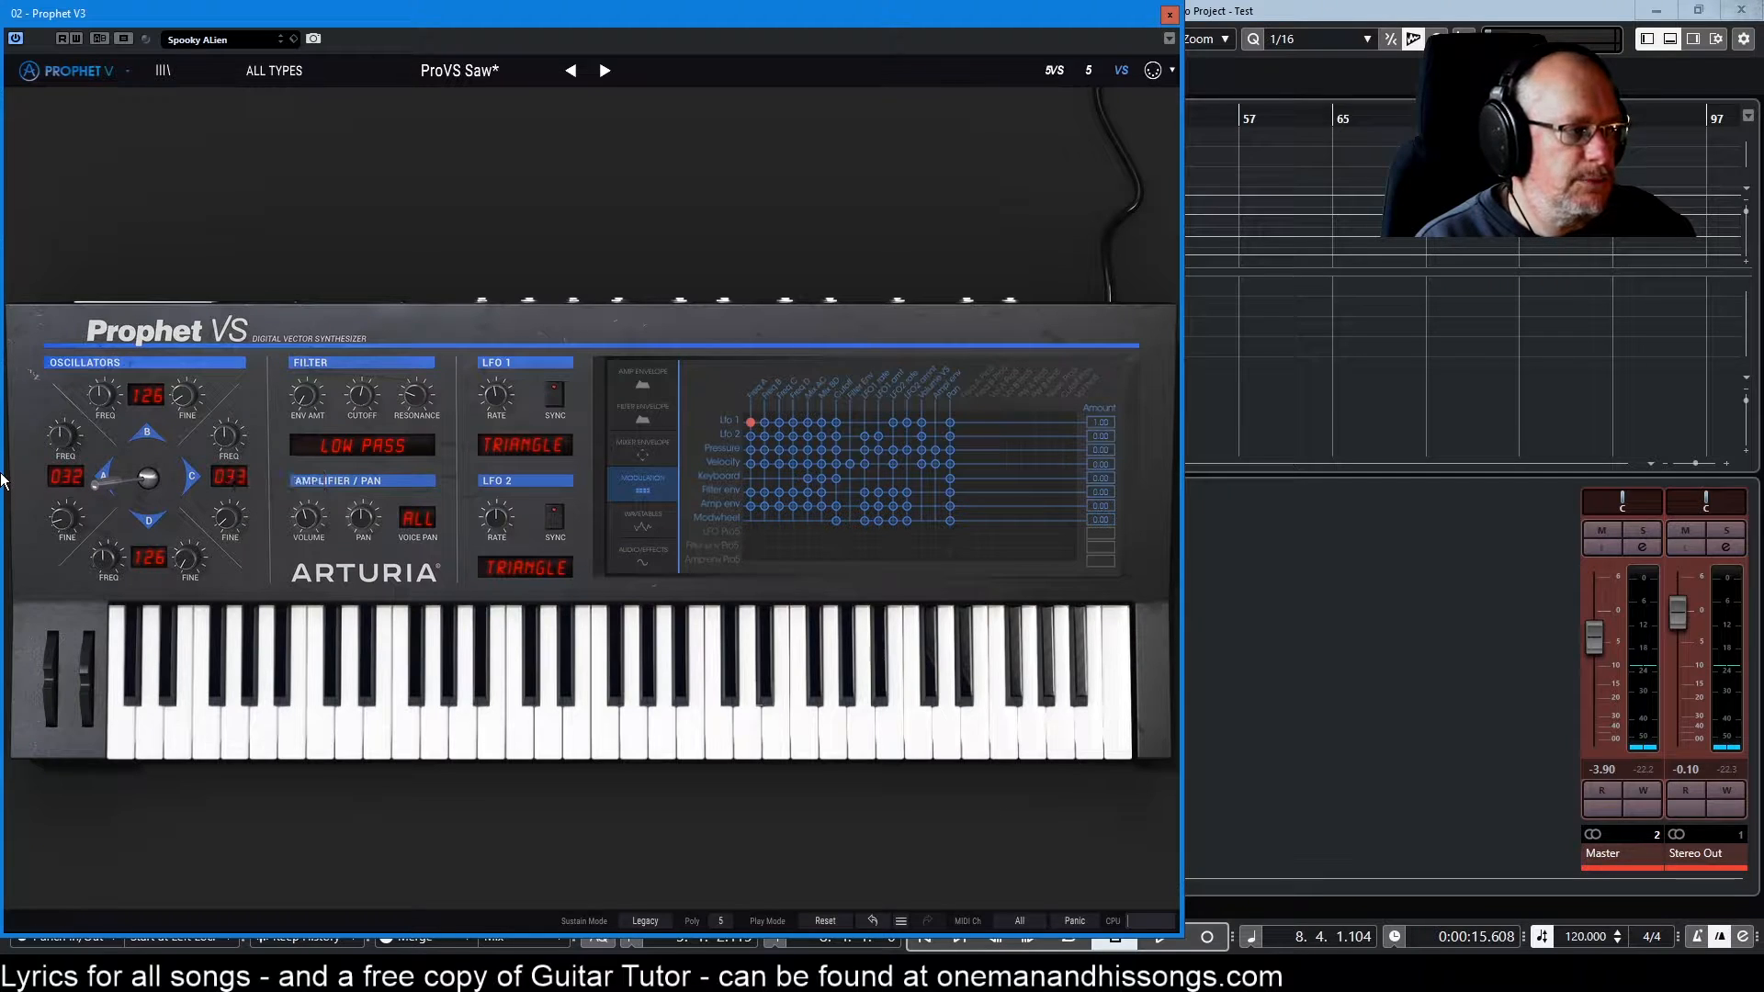
pyautogui.moveTo(96, 483); pyautogui.dragTo(92, 479)
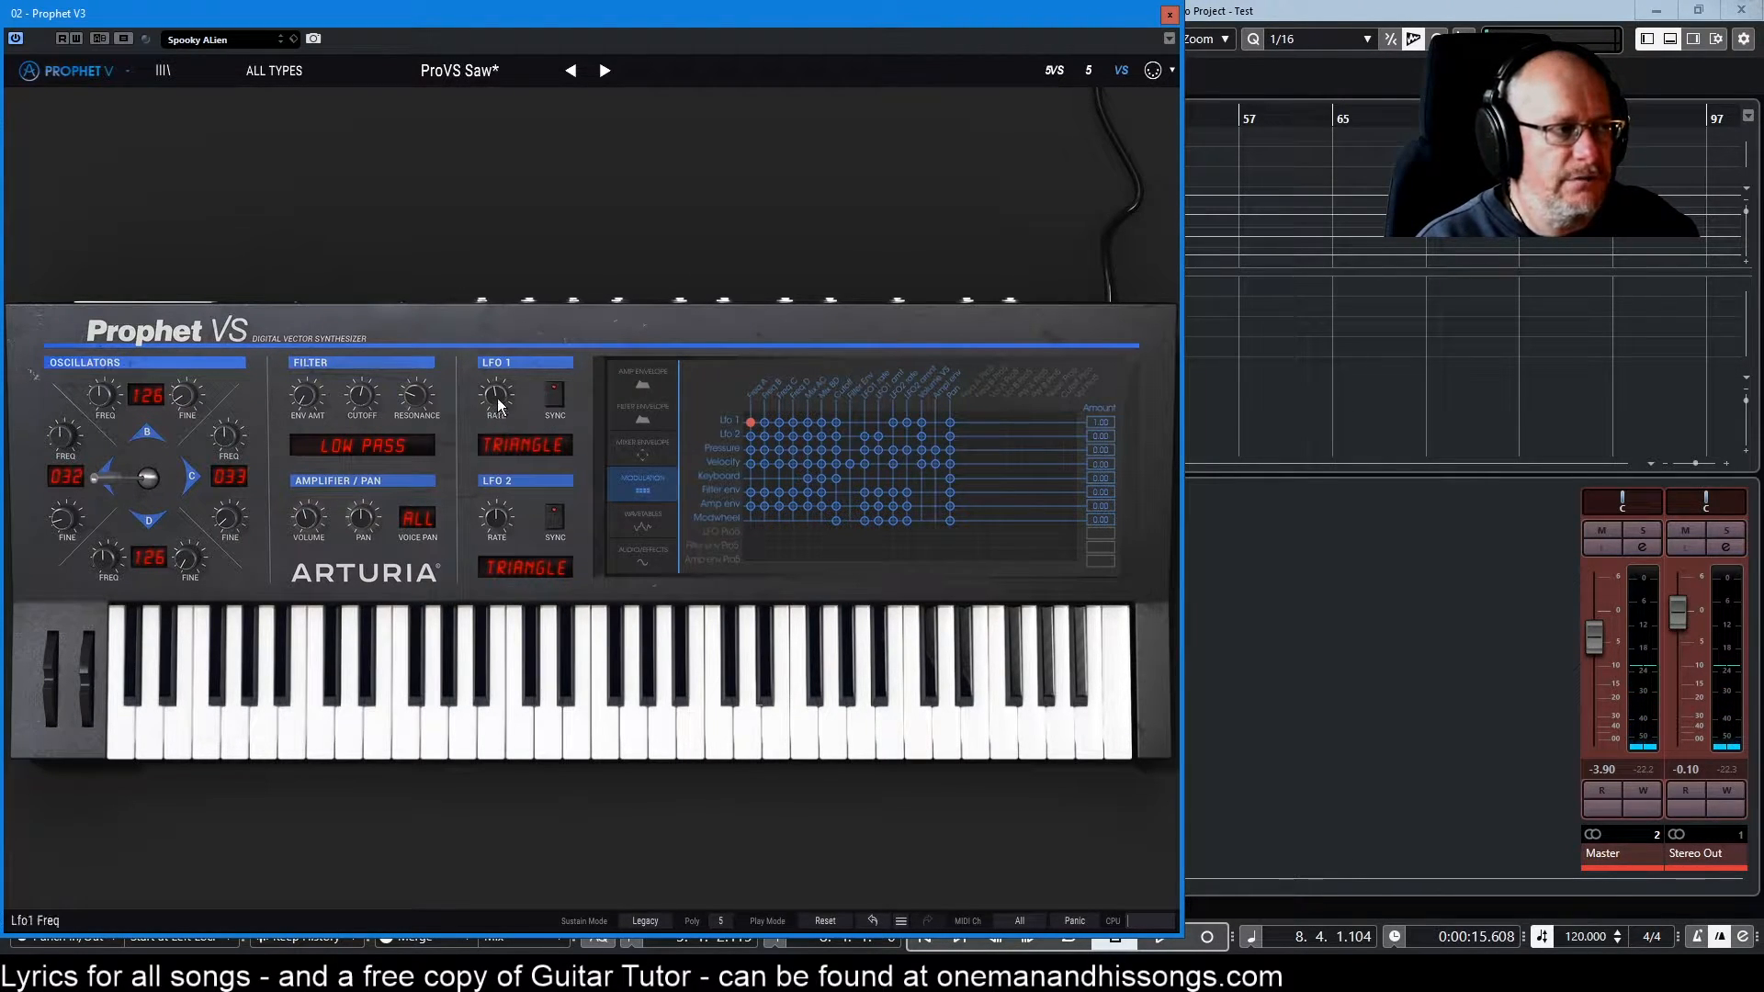
# - Adjust LFO 1's rate with tempo sync off and on, leave sync off, and set its wave to Saw
pyautogui.moveTo(500, 404)
pyautogui.moveTo(499, 402); pyautogui.dragTo(500, 413)
pyautogui.click(551, 397)
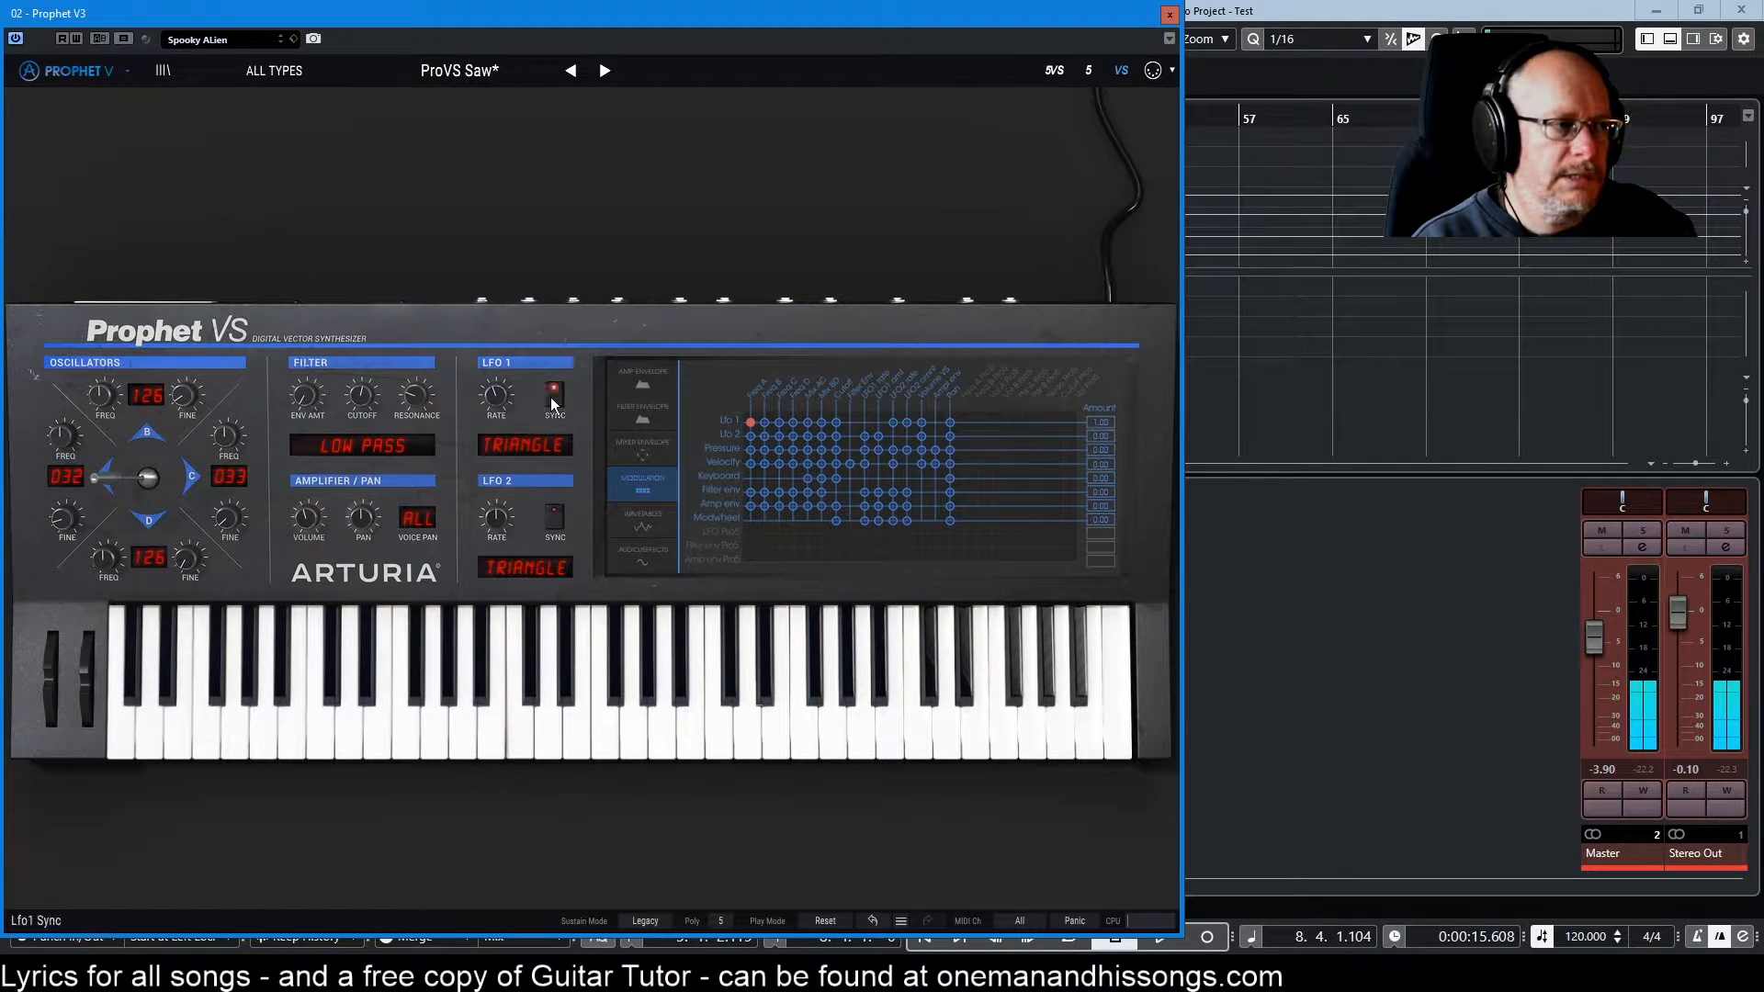
pyautogui.moveTo(491, 397)
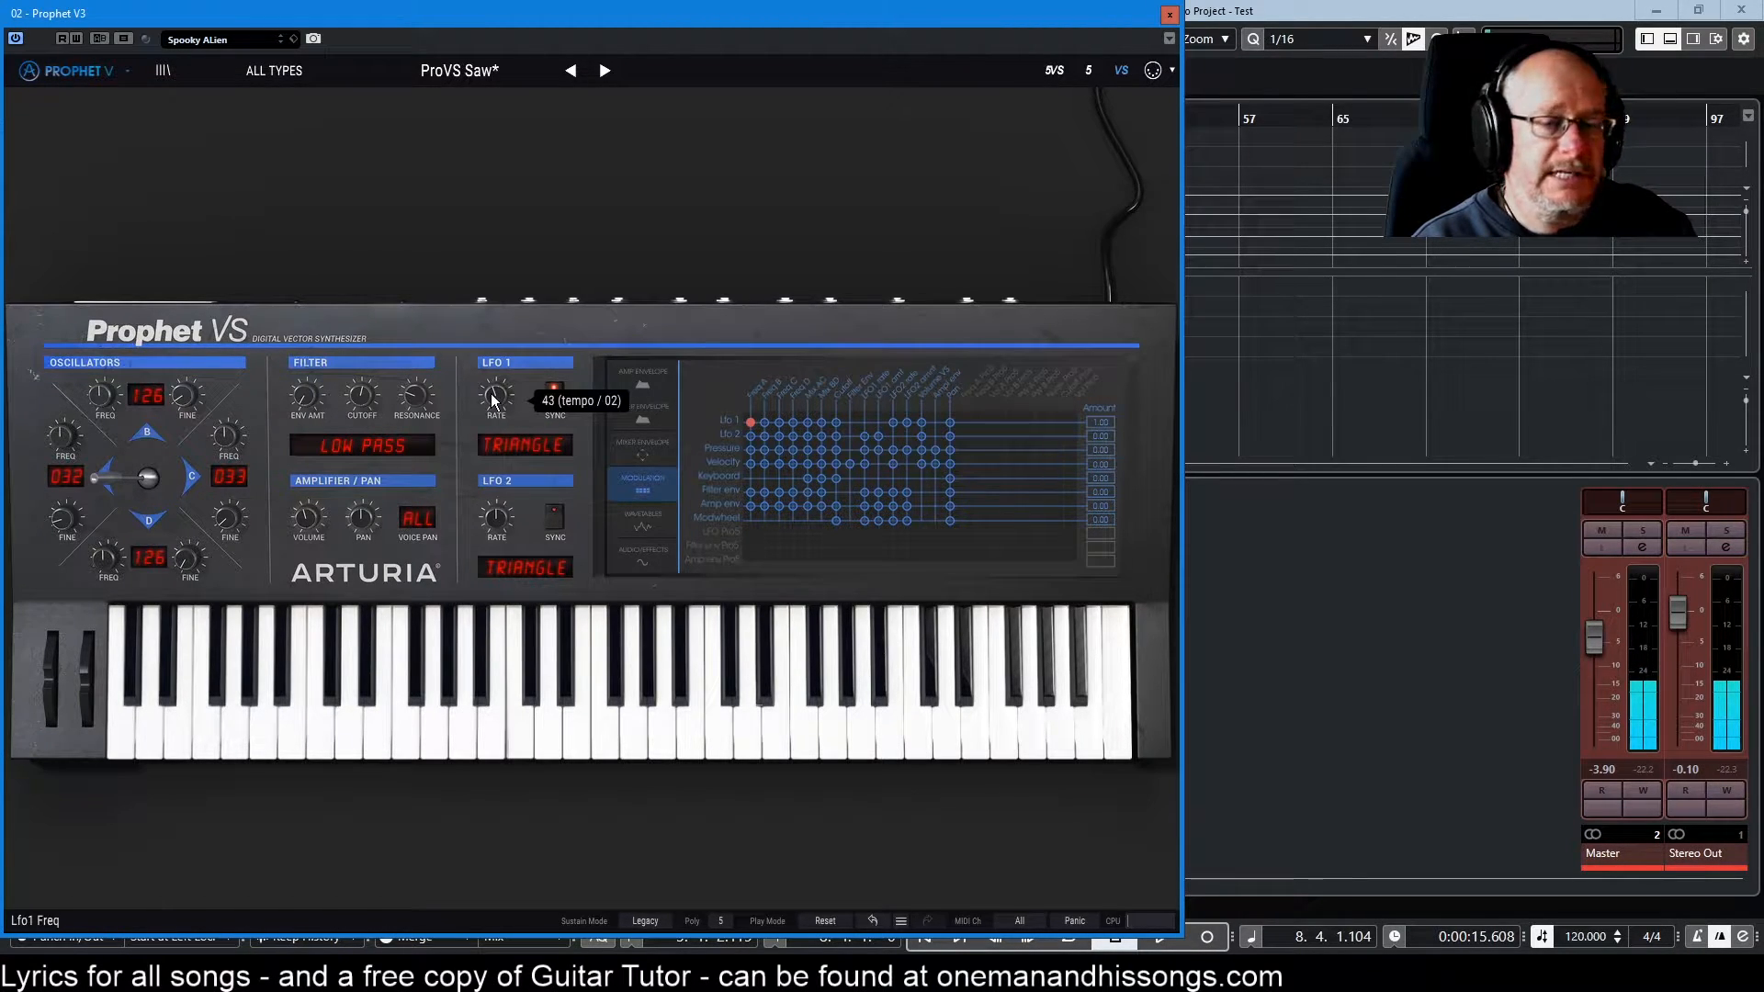
pyautogui.moveTo(492, 396); pyautogui.dragTo(497, 399)
pyautogui.click(559, 402)
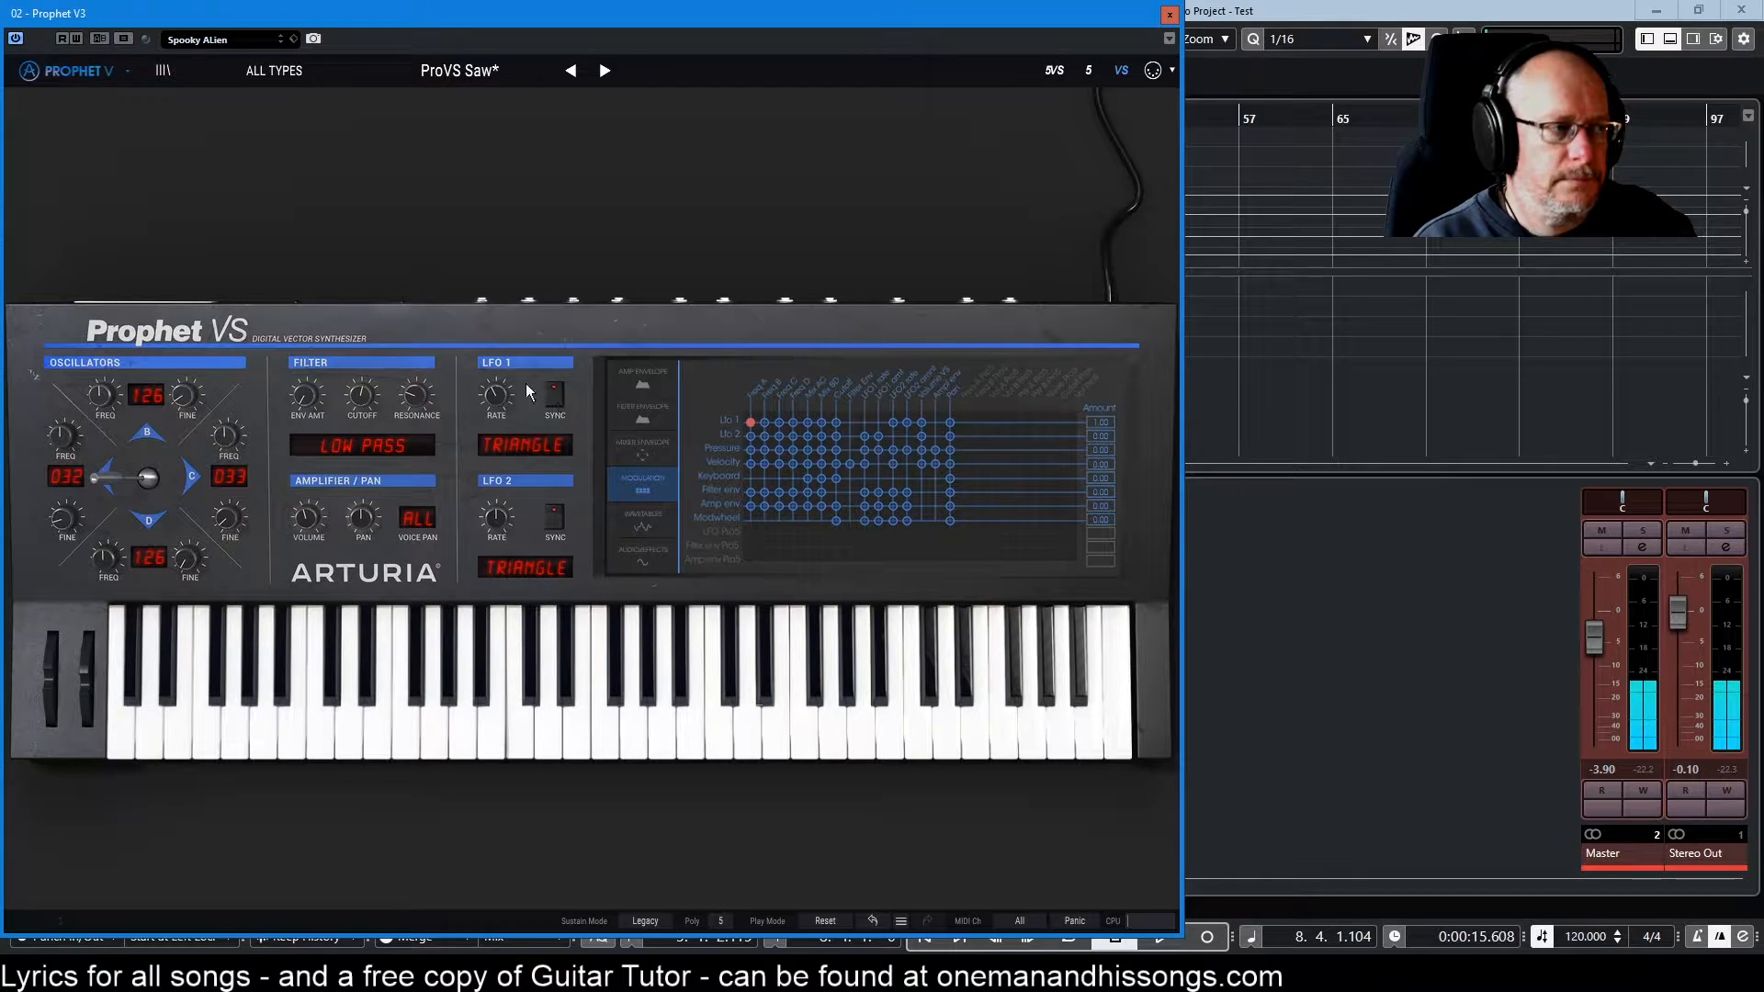
pyautogui.click(521, 443)
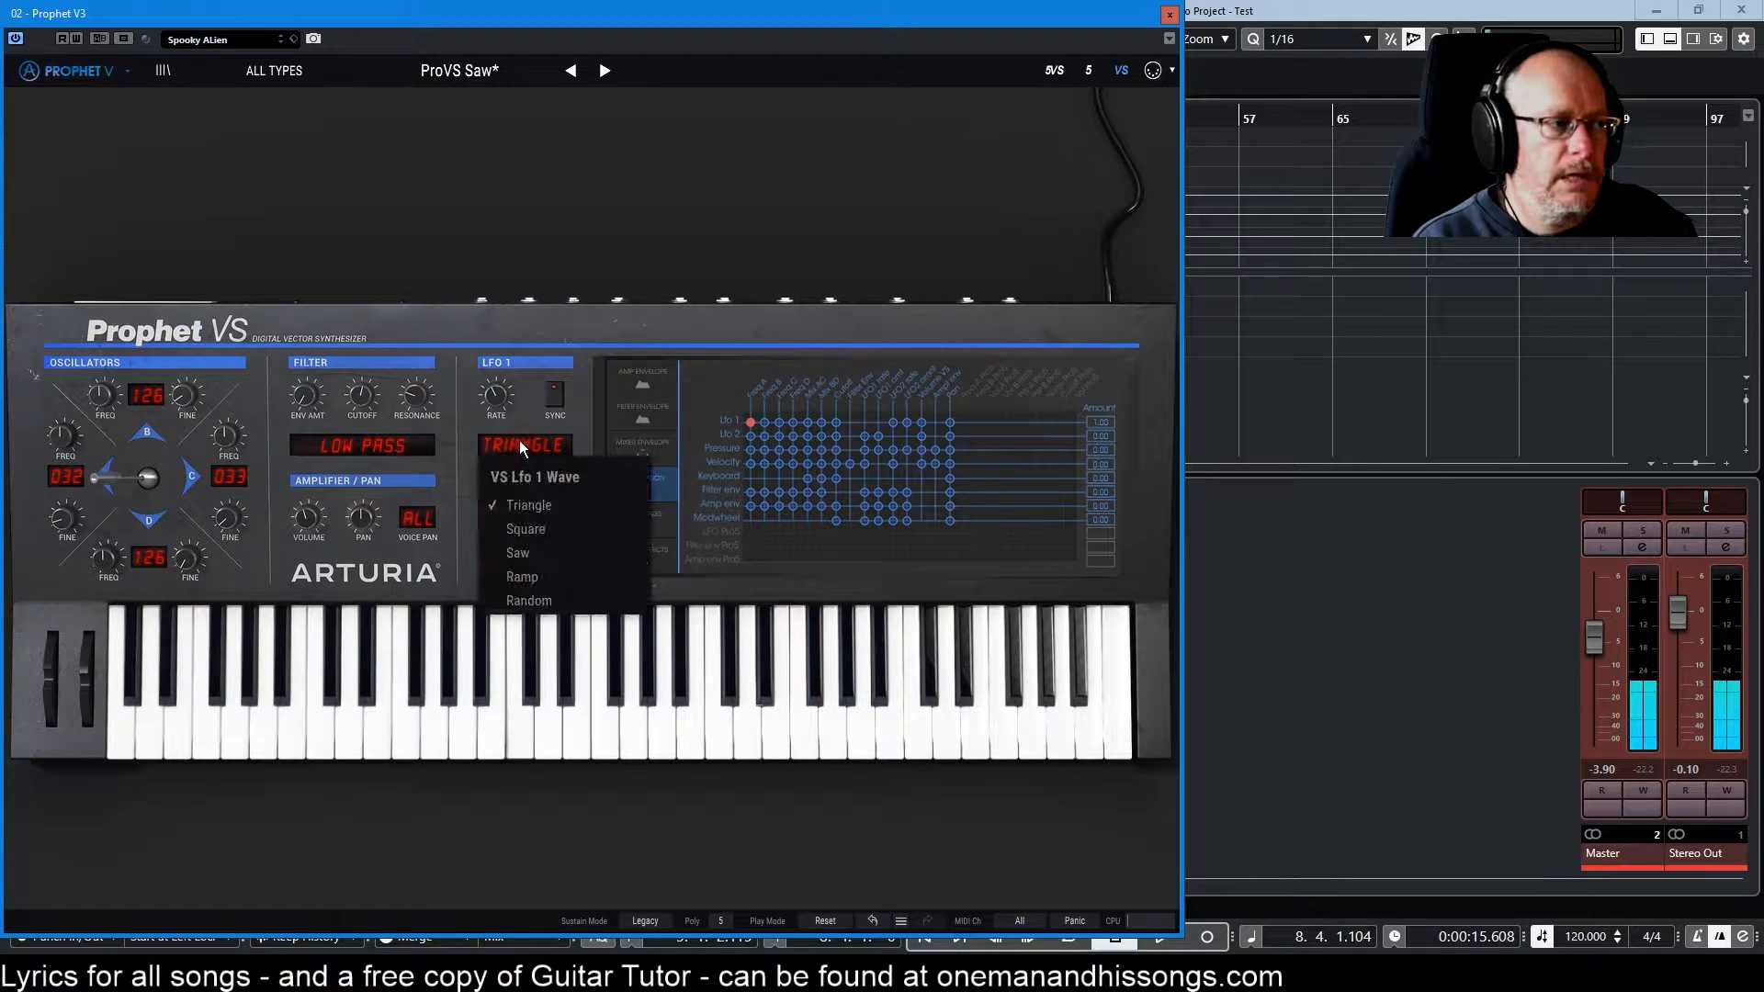
pyautogui.click(521, 553)
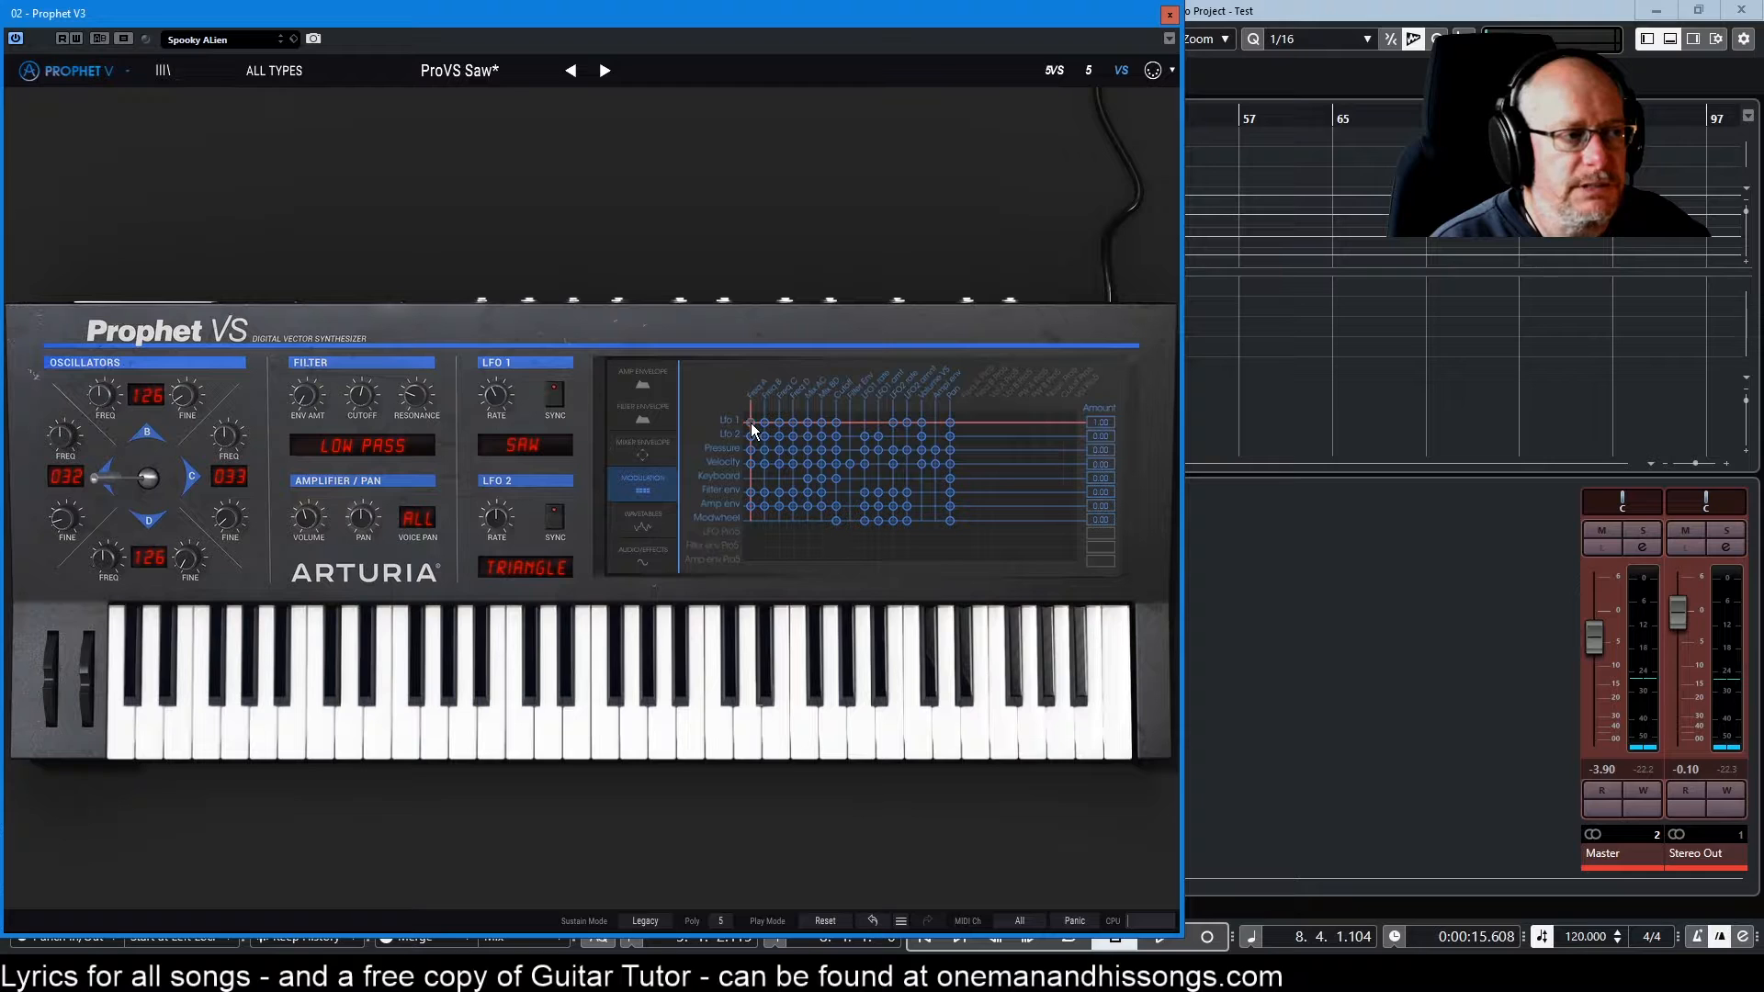
# - Route LFO 1 to filter cutoff in the modulation matrix and move the mixer joystick to oscillator C
pyautogui.click(836, 421)
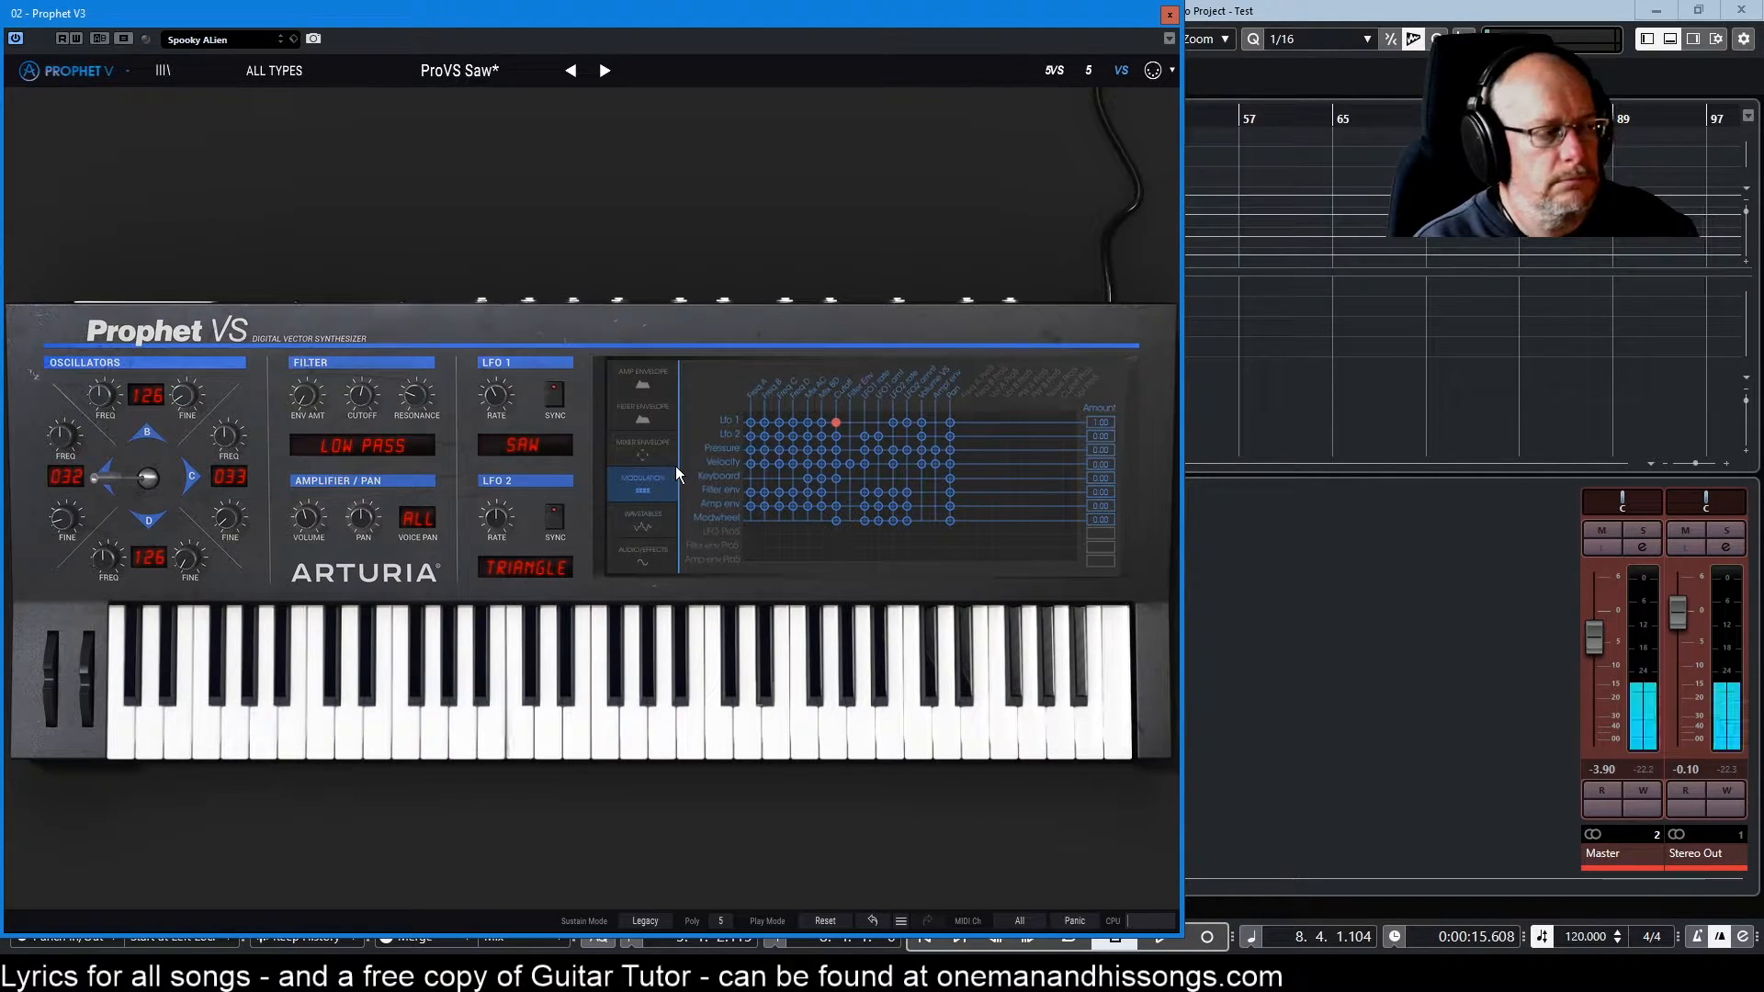
pyautogui.moveTo(96, 478)
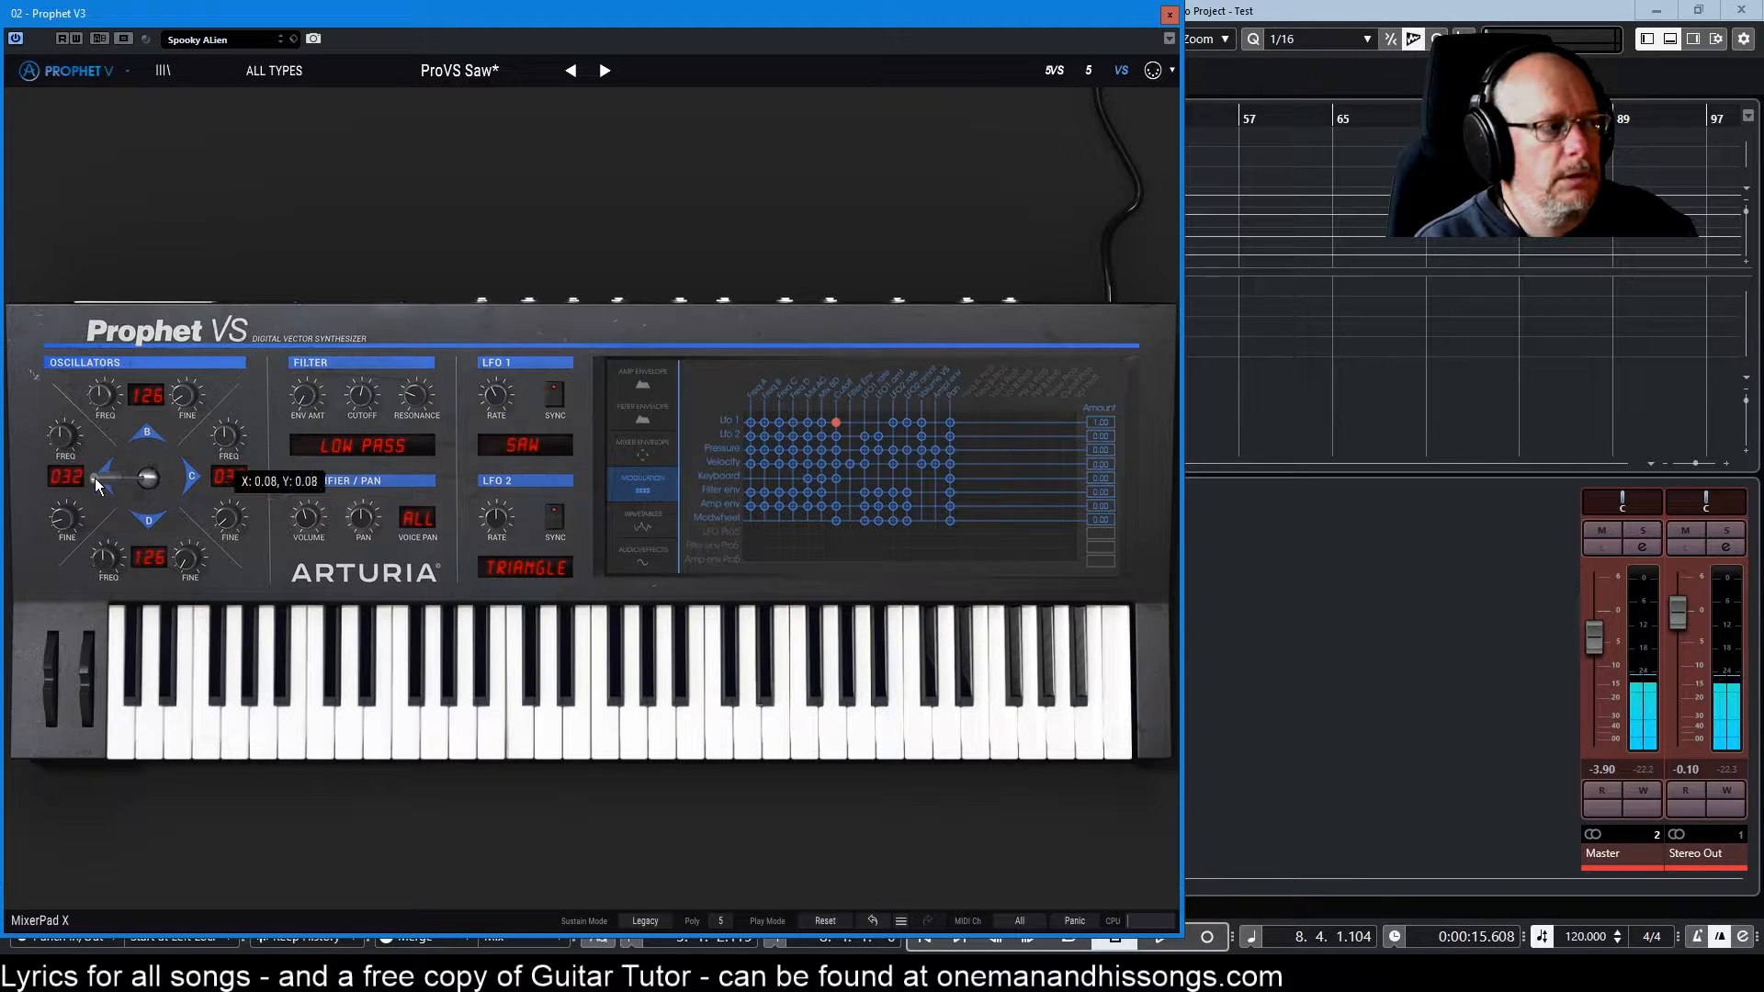
pyautogui.moveTo(95, 478); pyautogui.dragTo(450, 480)
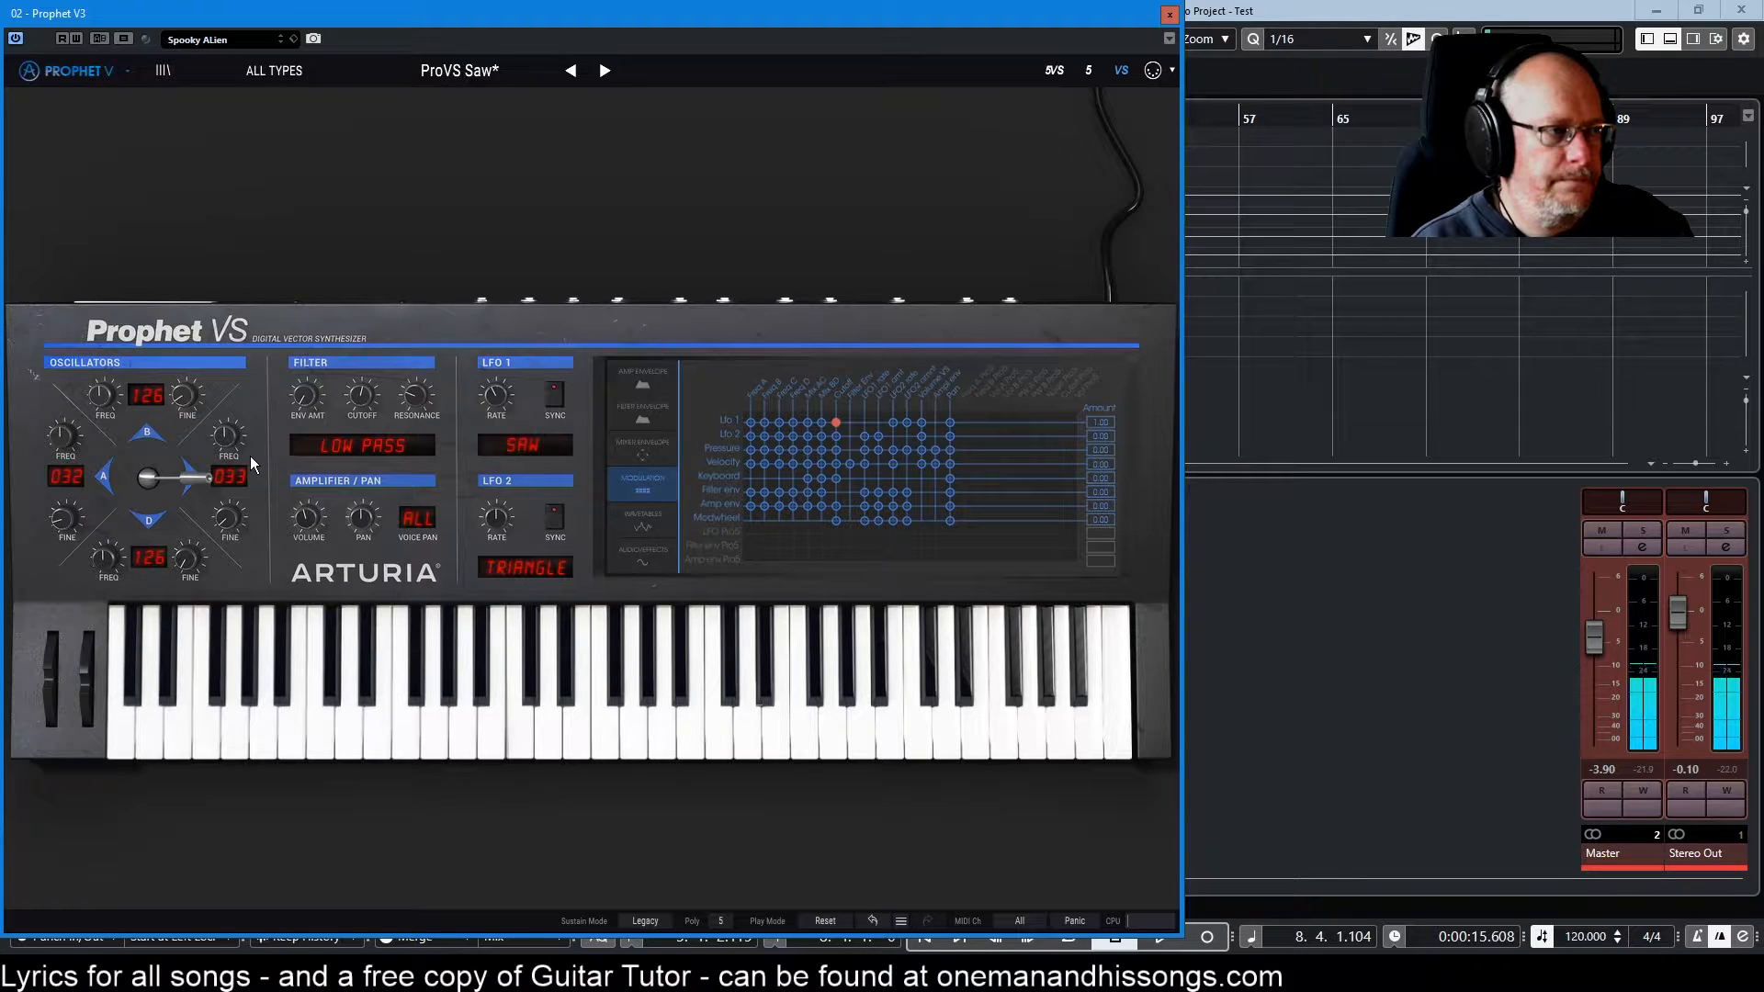
# - Audition LFO 1 with the Triangle and Square waves, ending on Triangle
pyautogui.click(518, 444)
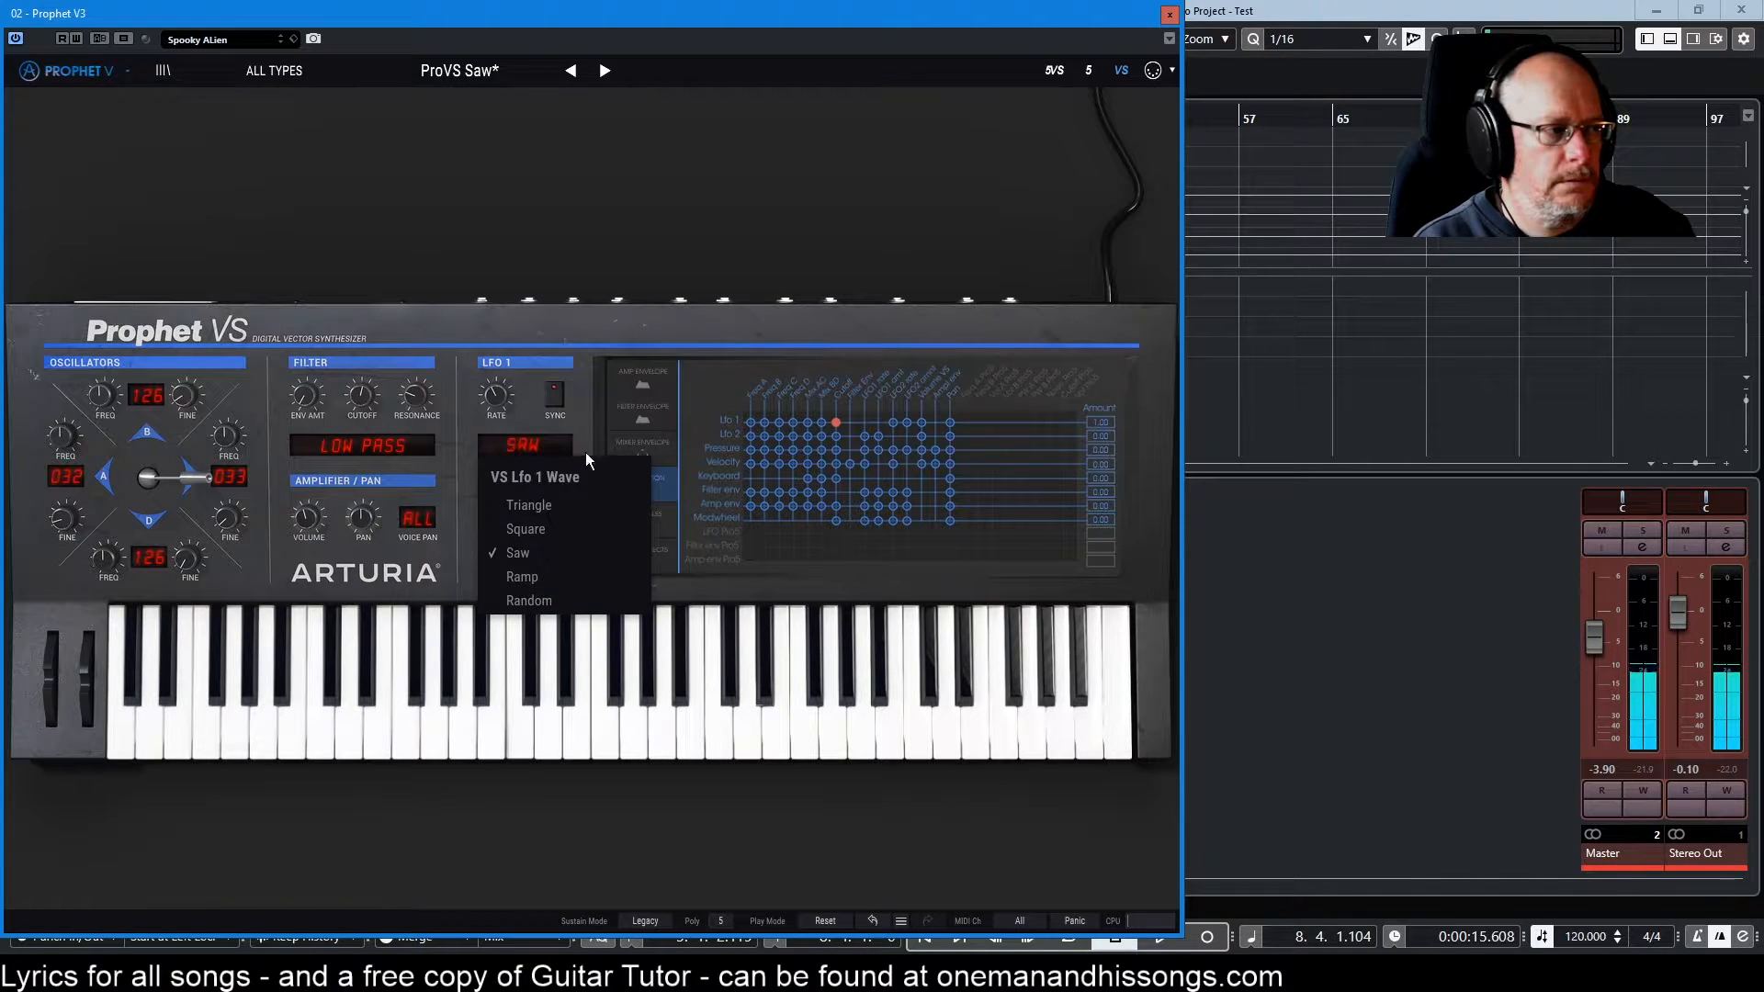
pyautogui.click(526, 507)
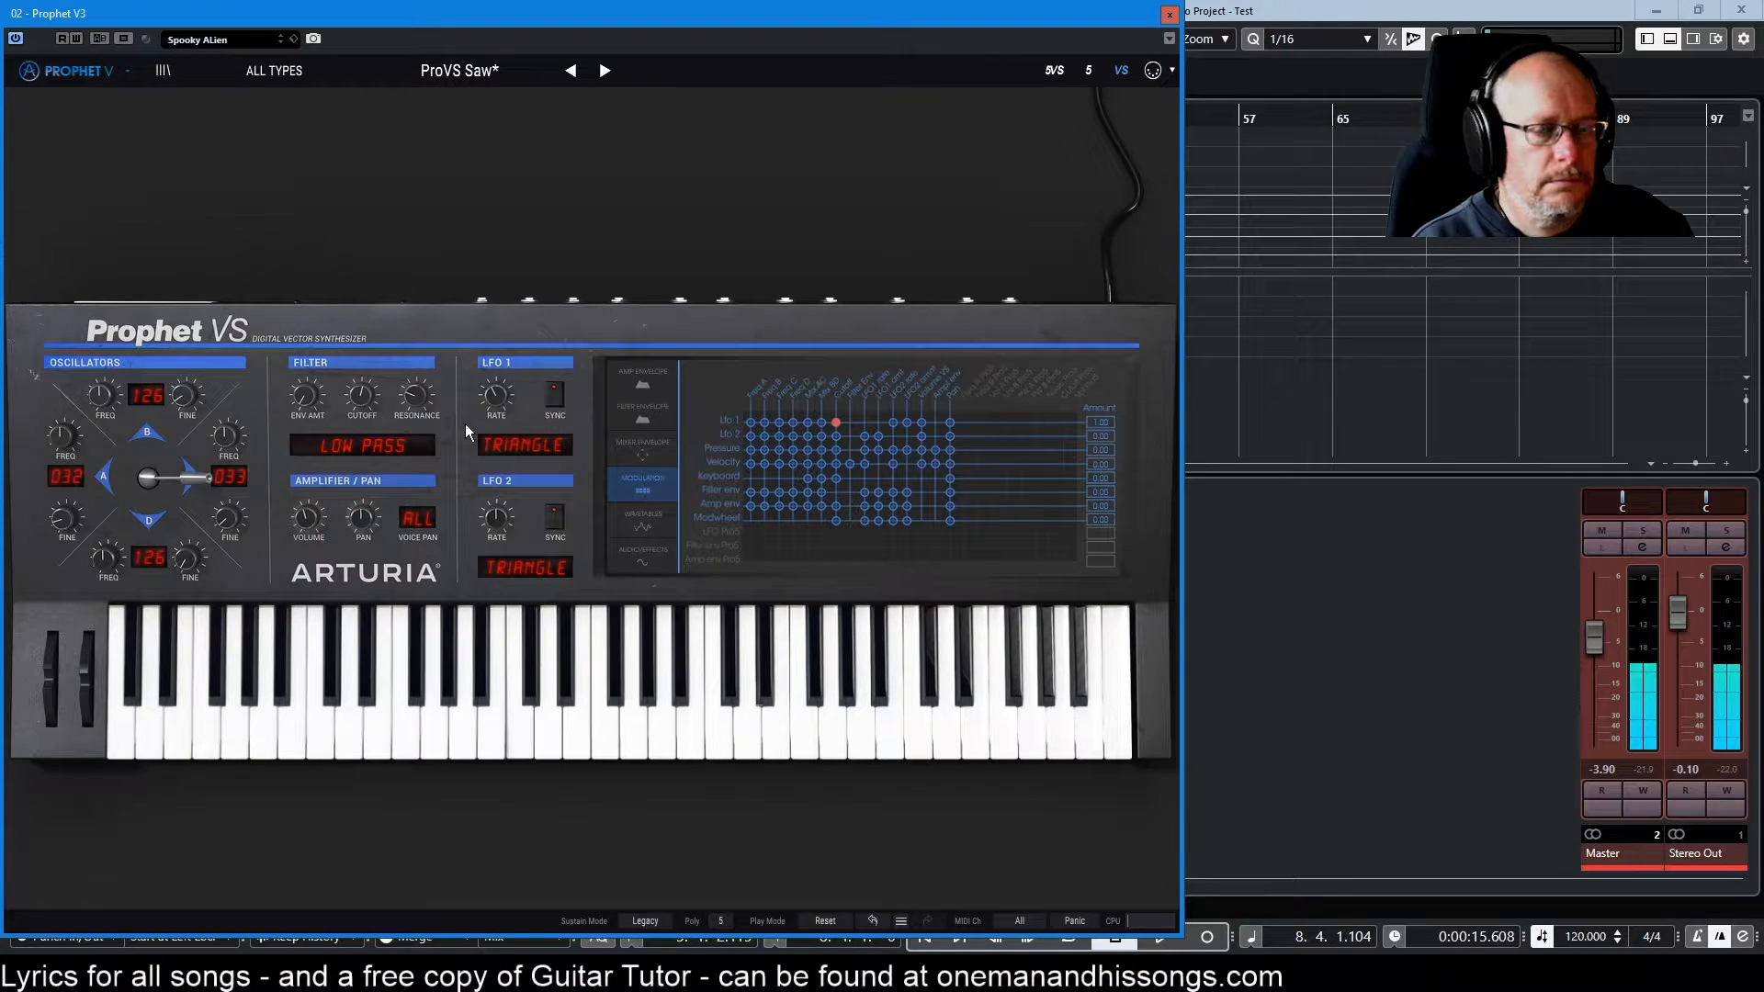
pyautogui.click(508, 443)
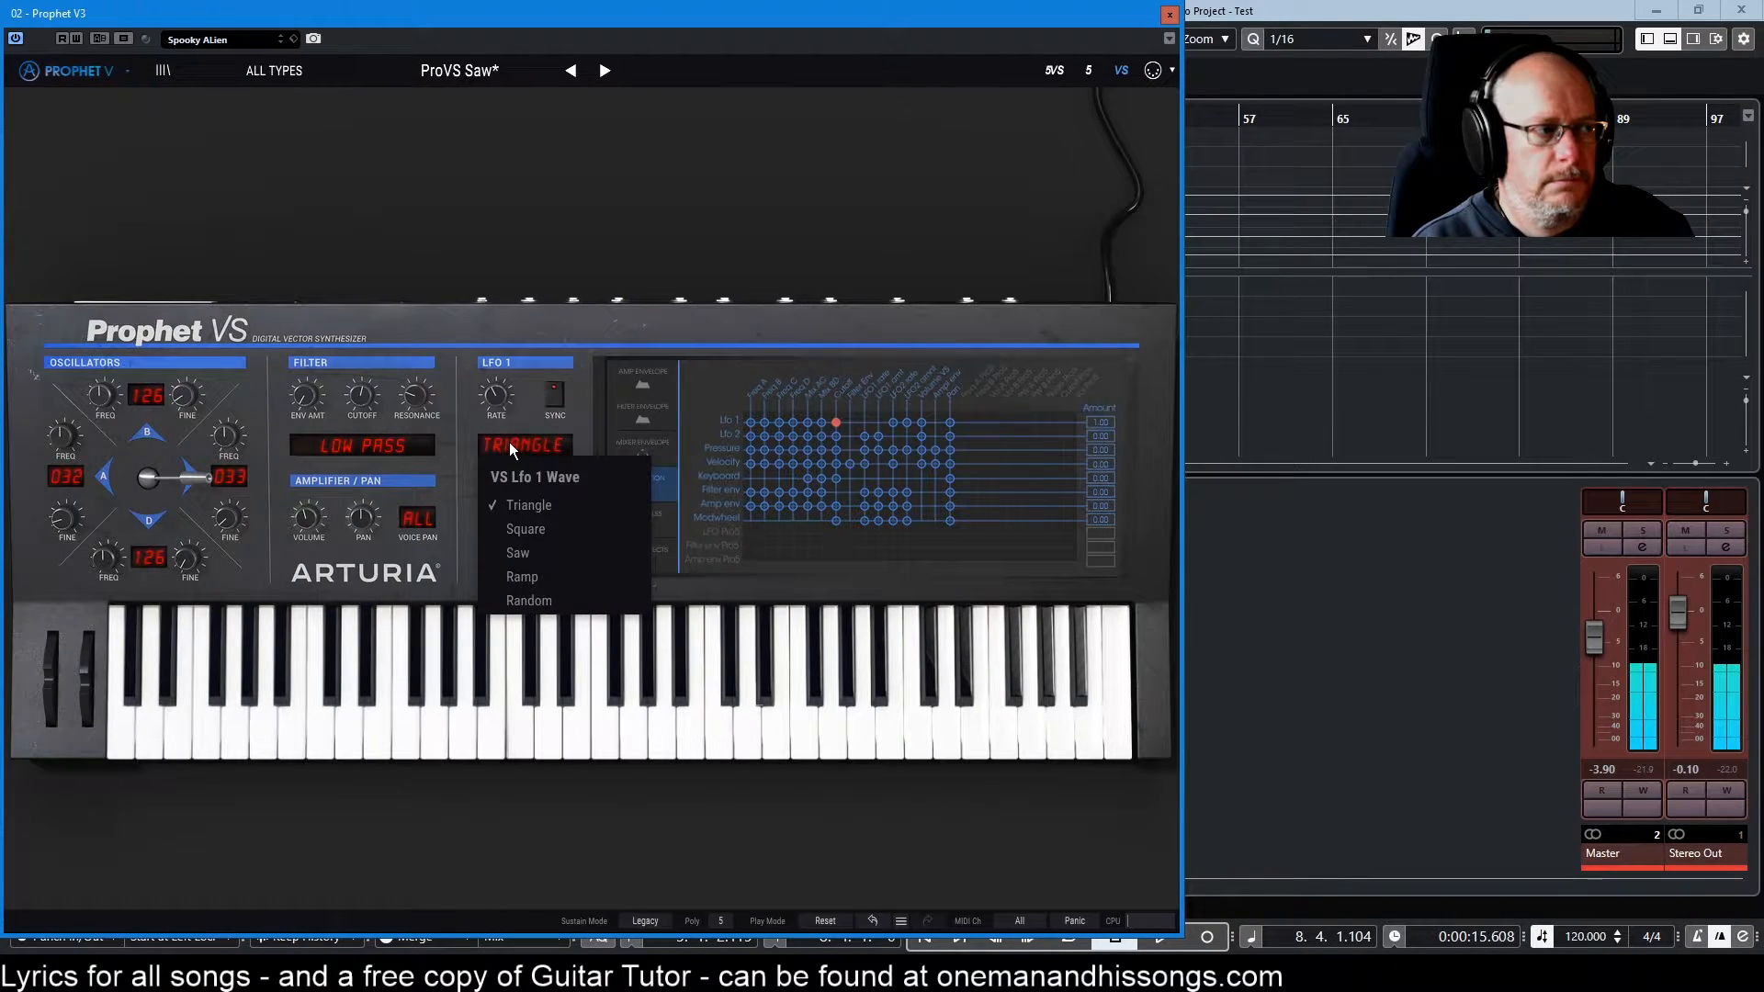
pyautogui.click(539, 525)
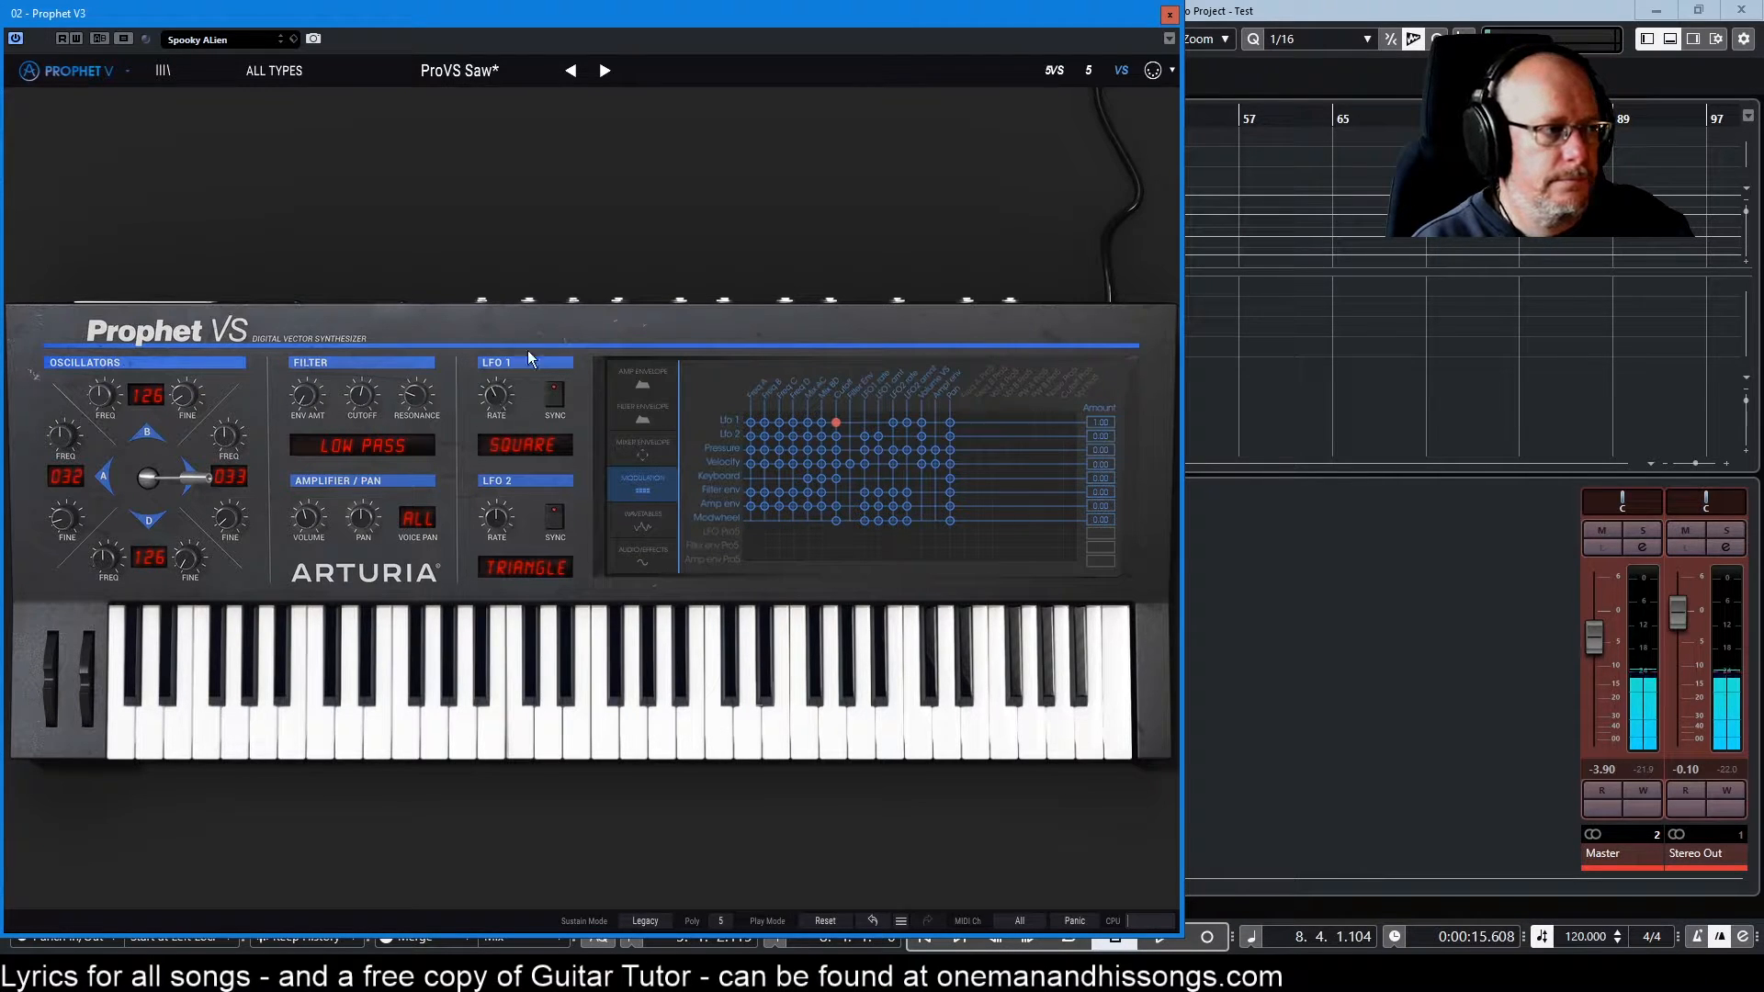
pyautogui.click(521, 447)
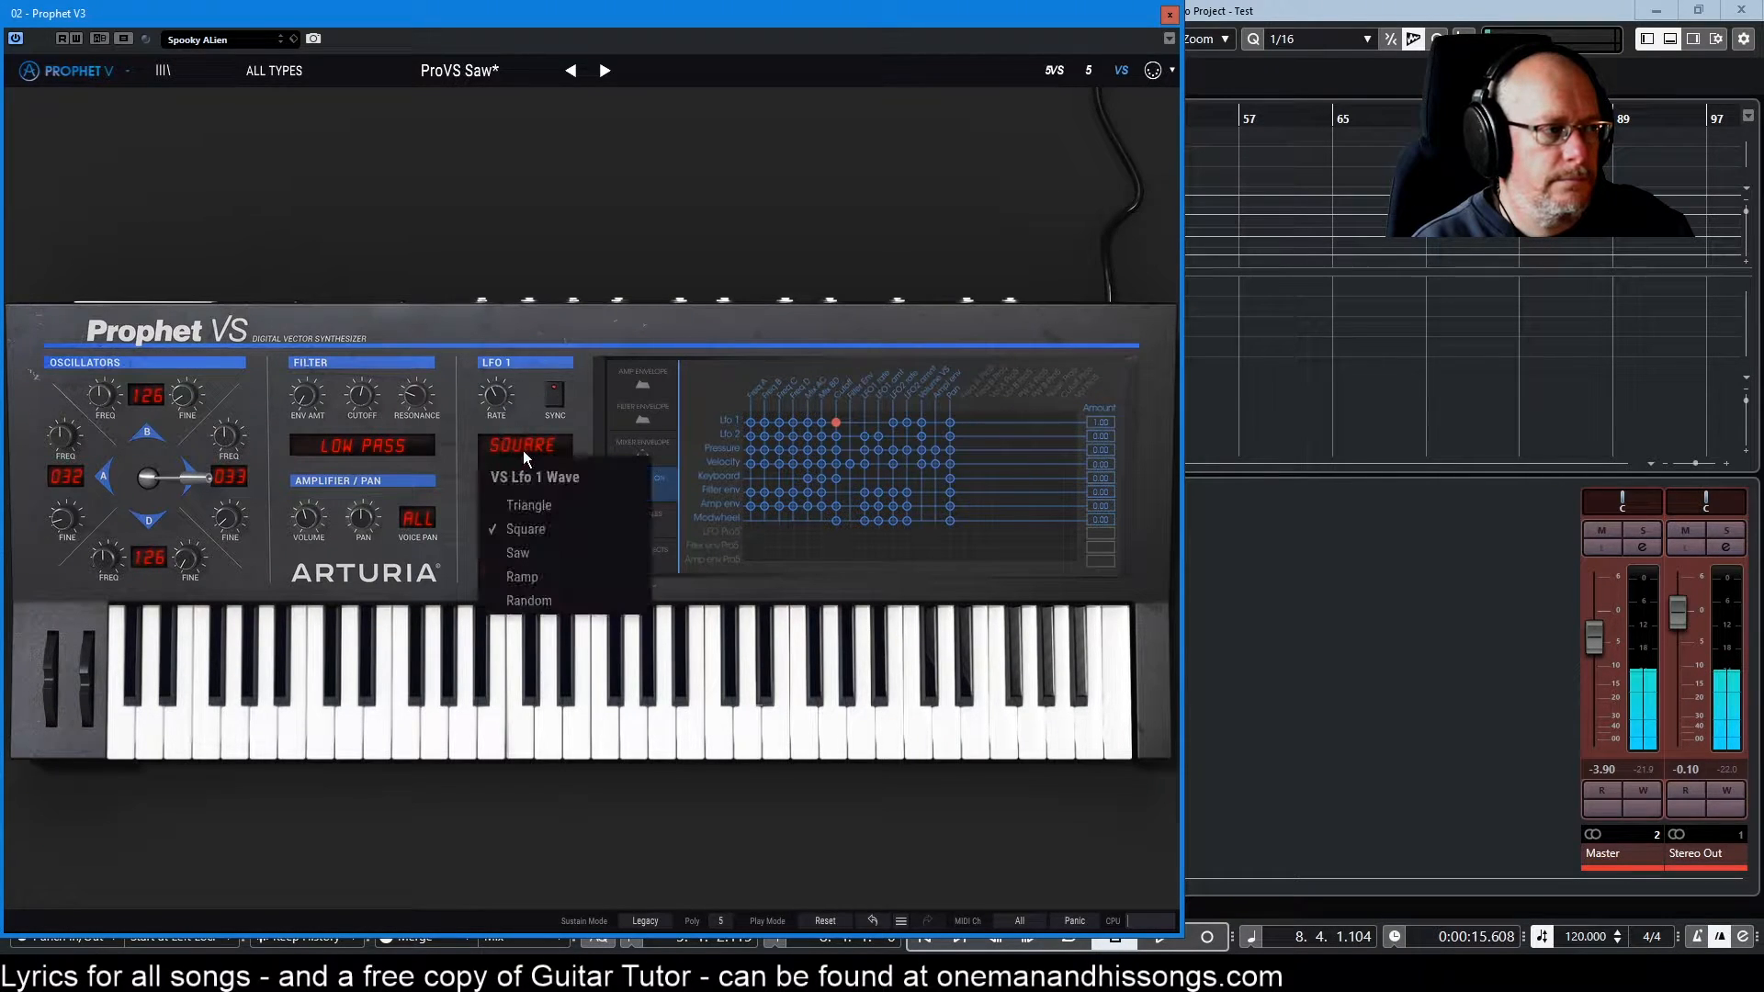
pyautogui.click(527, 506)
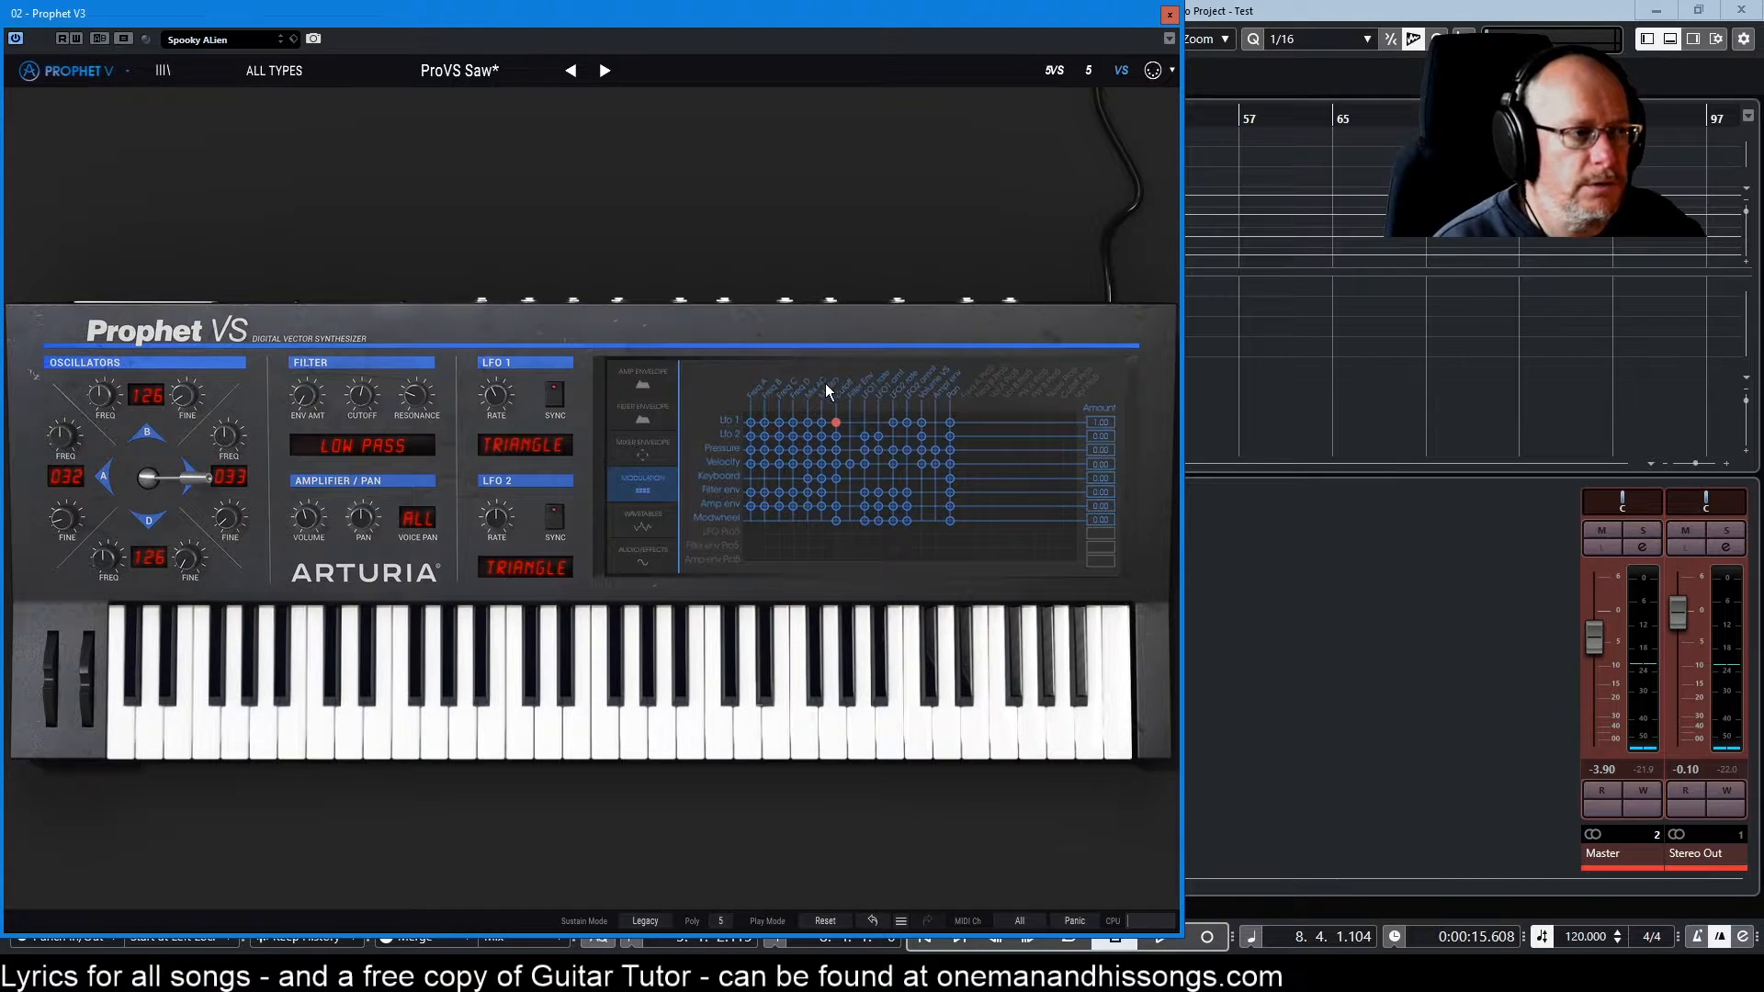
# - Also route LFO 1 to the frequencies of oscillators A, B and C, and sweep the mixer joystick via A to D
pyautogui.click(751, 422)
pyautogui.click(765, 423)
pyautogui.click(780, 423)
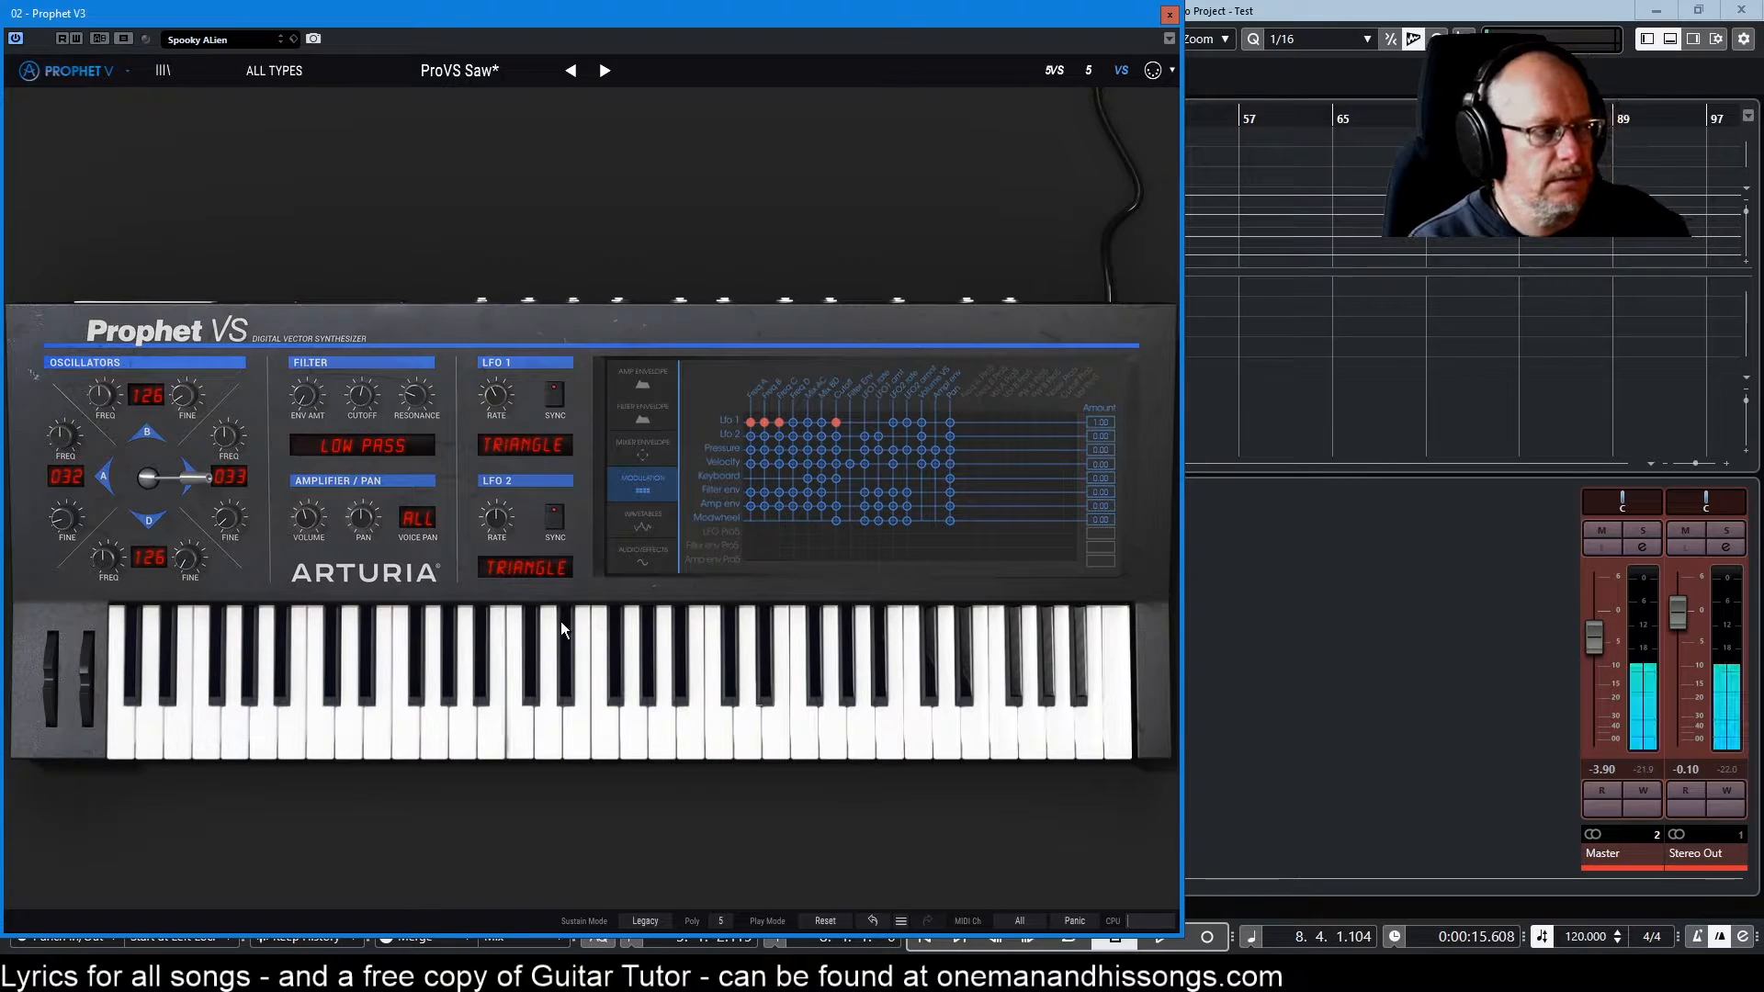
pyautogui.moveTo(194, 478)
pyautogui.moveTo(106, 491); pyautogui.dragTo(78, 467)
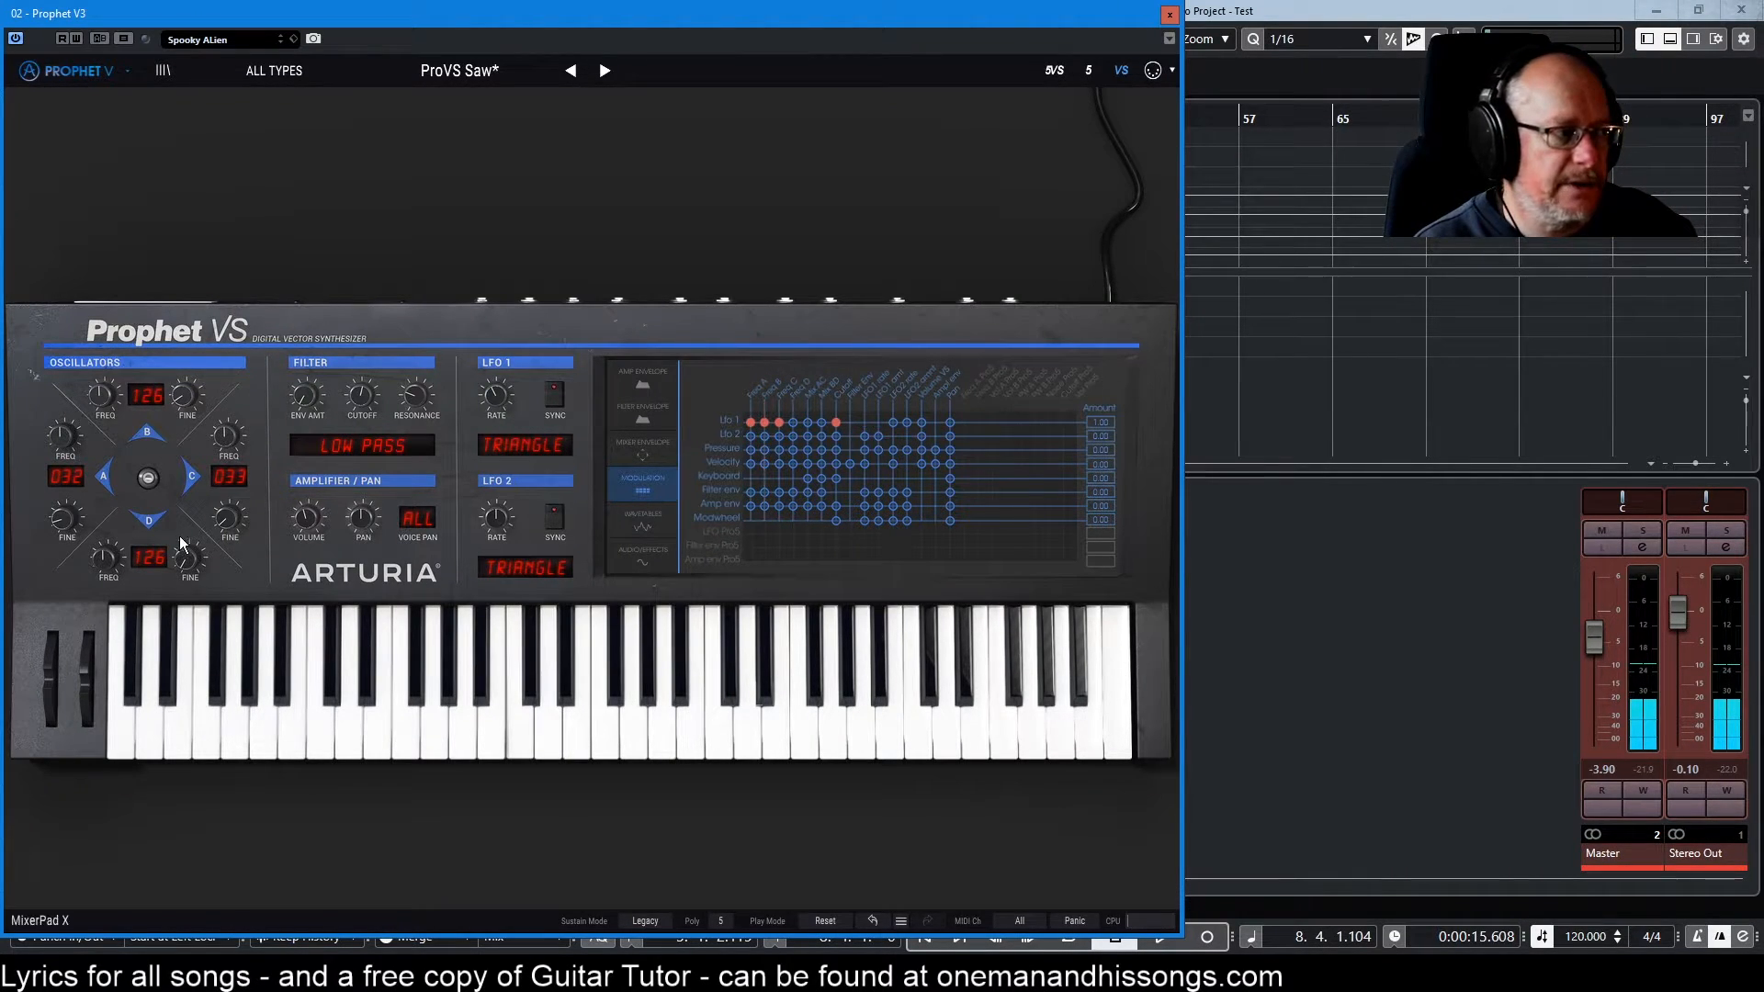
pyautogui.moveTo(148, 486); pyautogui.dragTo(148, 526)
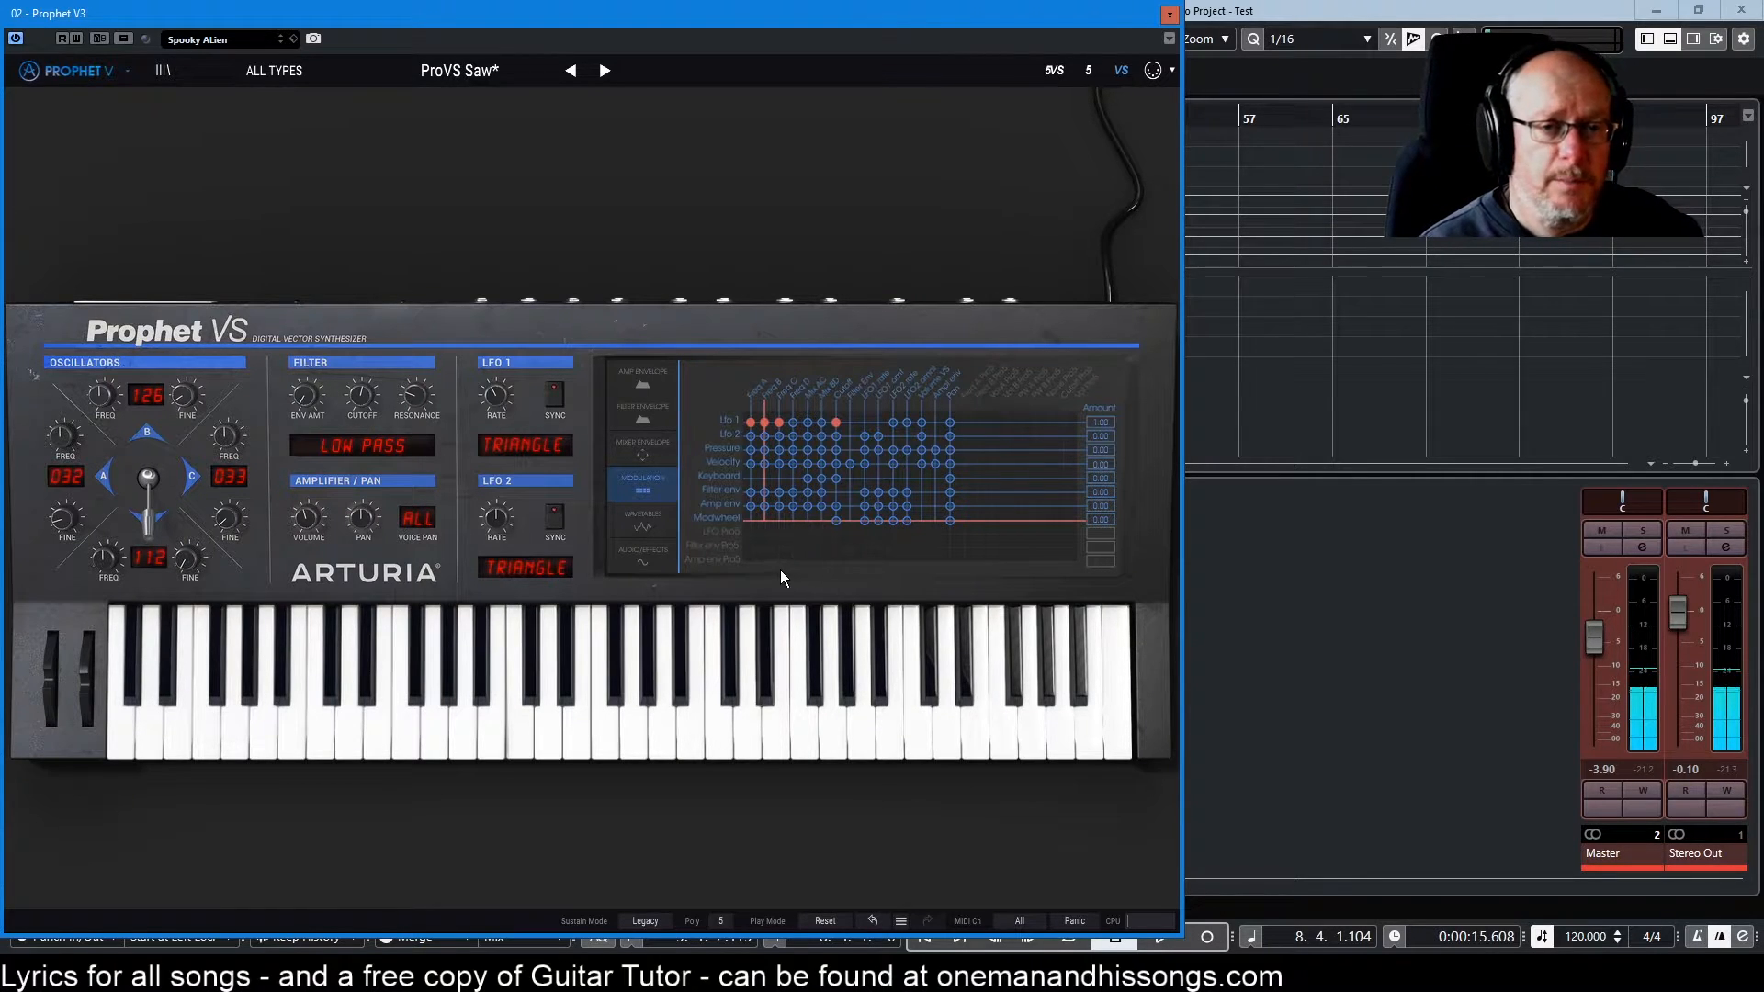
# - Route Velocity to filter cutoff in place of LFO 1, setting LFO 1's amount to 0.00 and raising Velocity's amount
pyautogui.click(835, 422)
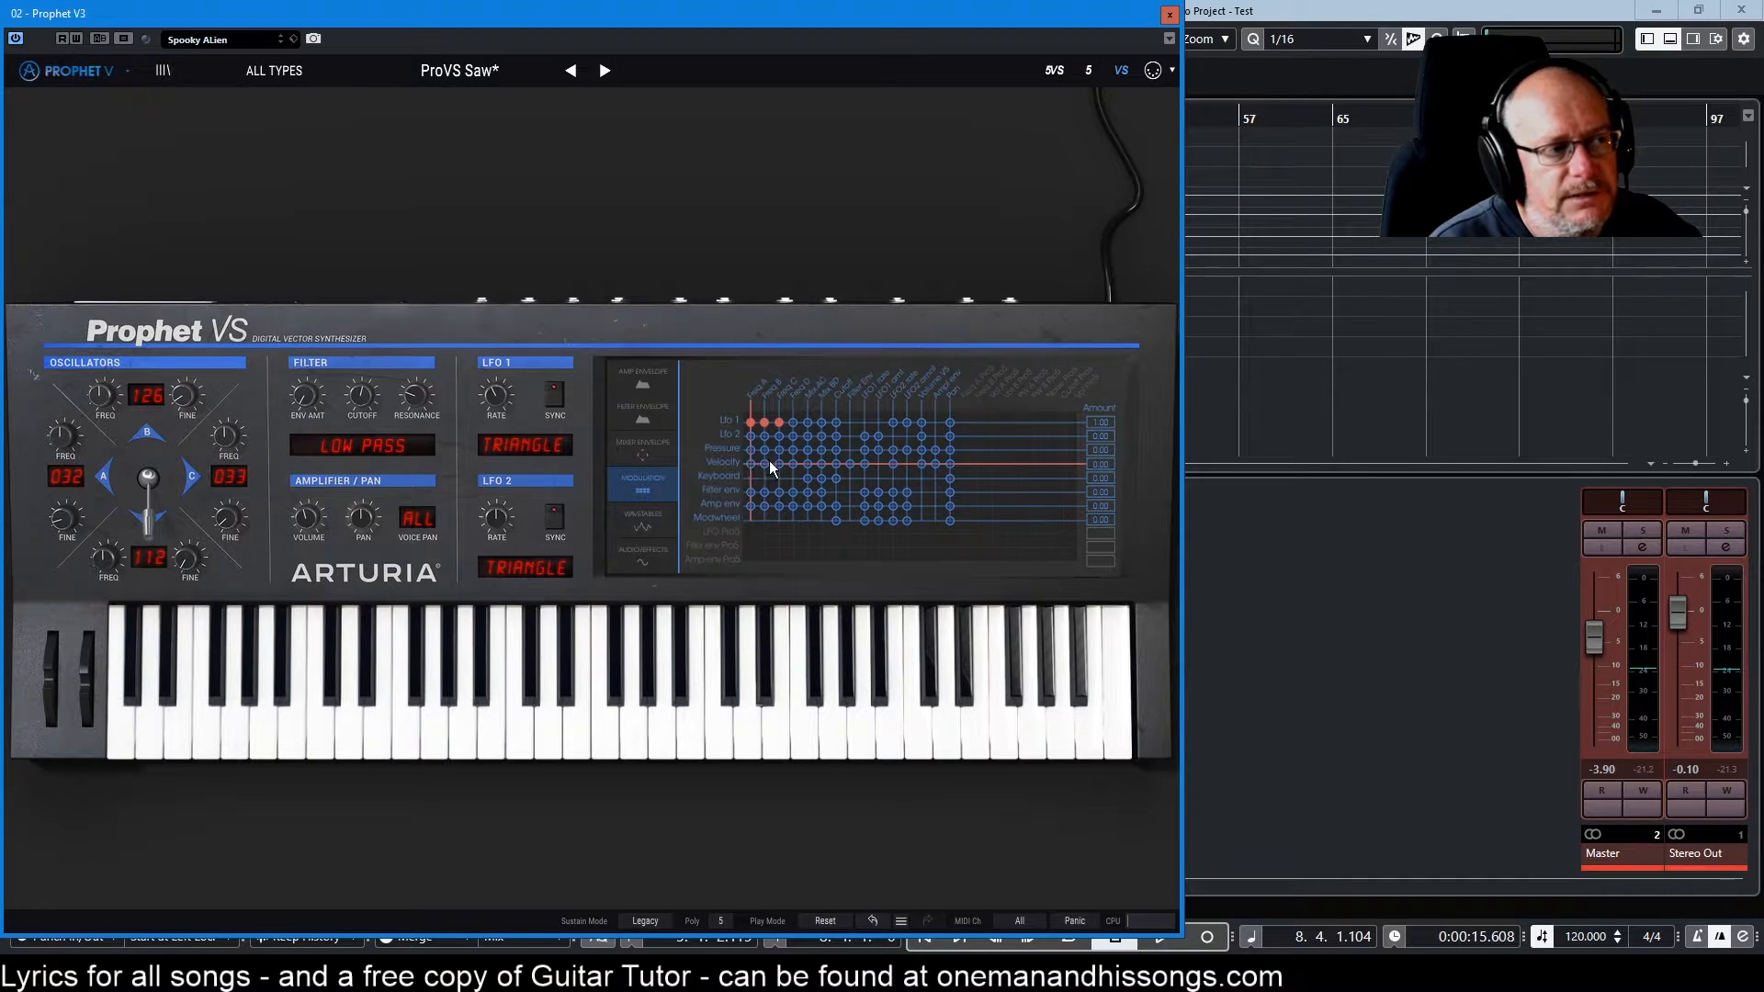
pyautogui.click(837, 465)
pyautogui.moveTo(1106, 423); pyautogui.dragTo(1105, 422)
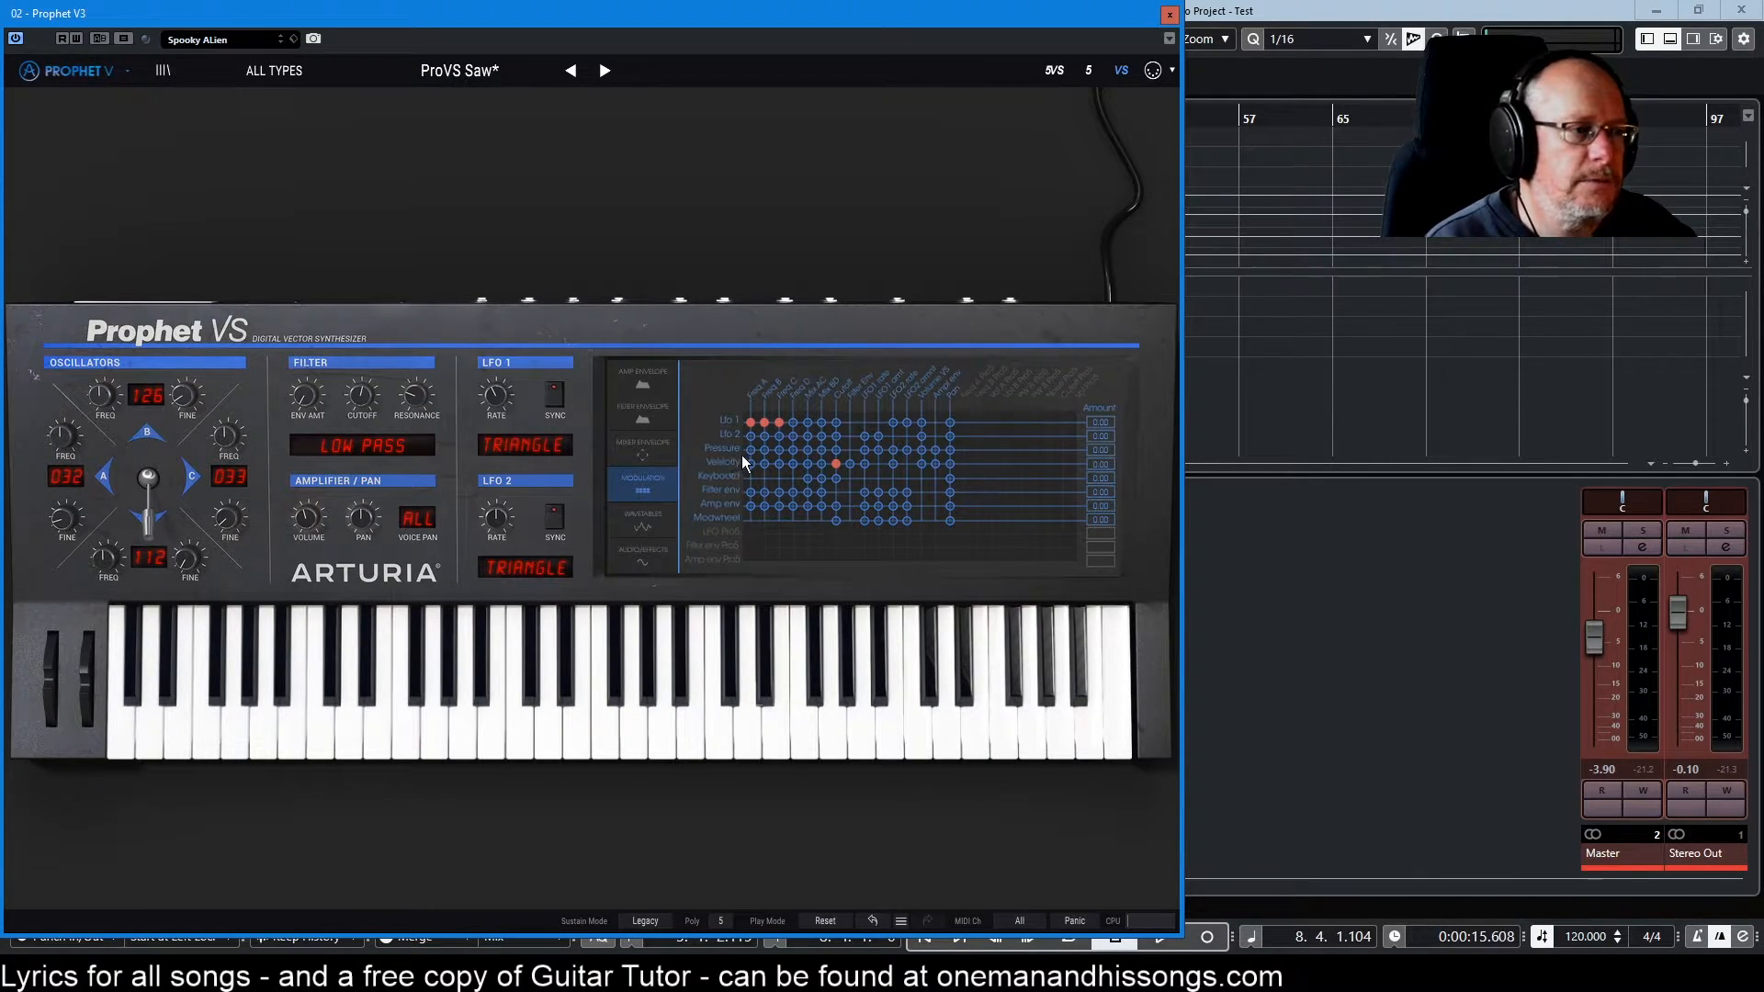
pyautogui.moveTo(1096, 463); pyautogui.dragTo(1096, 368)
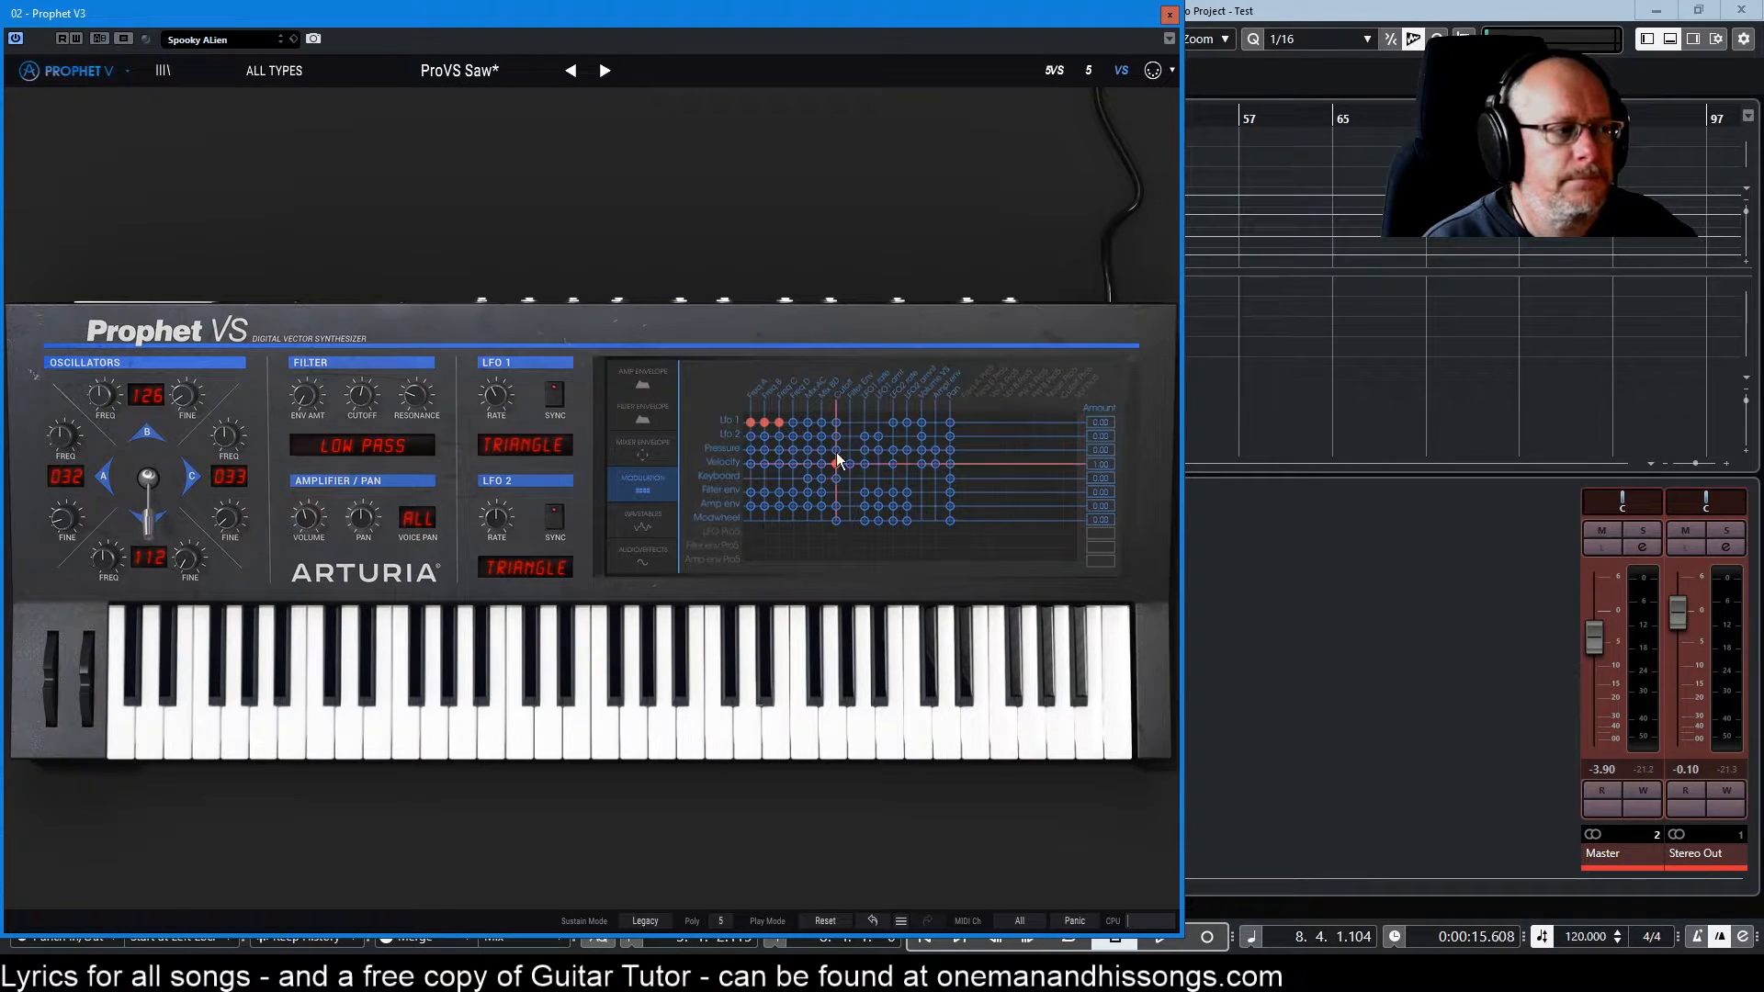
# - Move the mixer joystick to oscillator C and try the Keyboard routing to filter cutoff
pyautogui.moveTo(151, 532)
pyautogui.moveTo(151, 531); pyautogui.dragTo(202, 477)
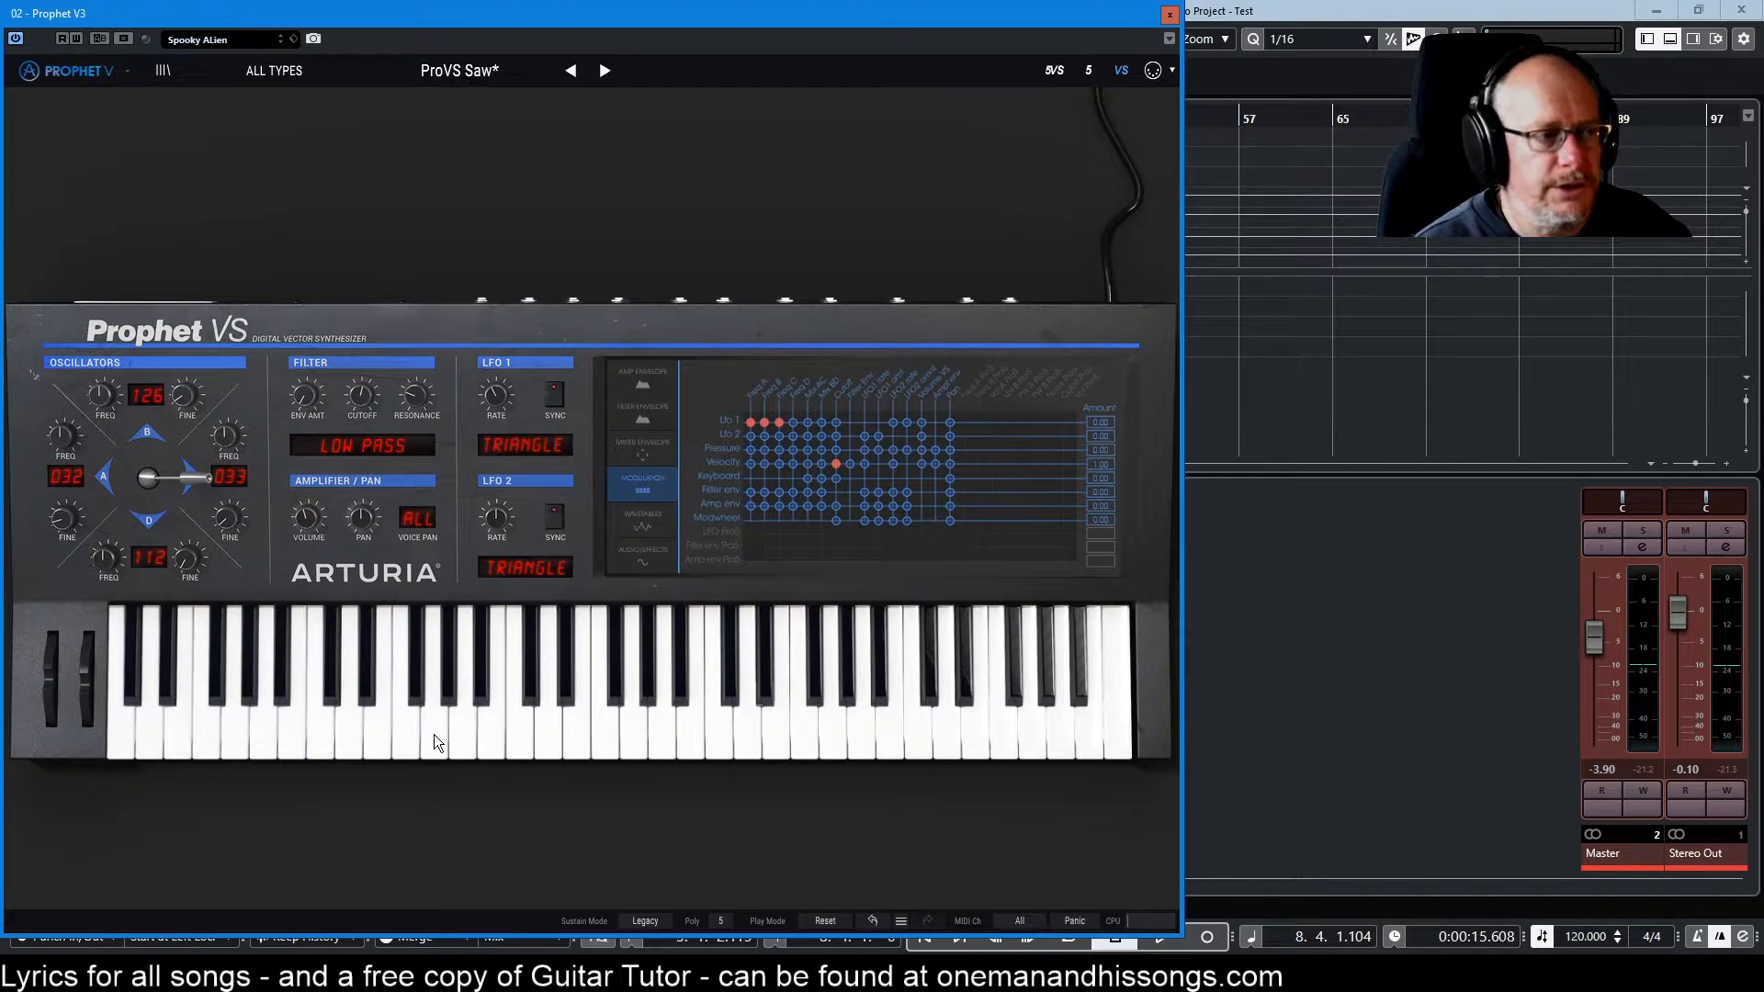
pyautogui.click(835, 478)
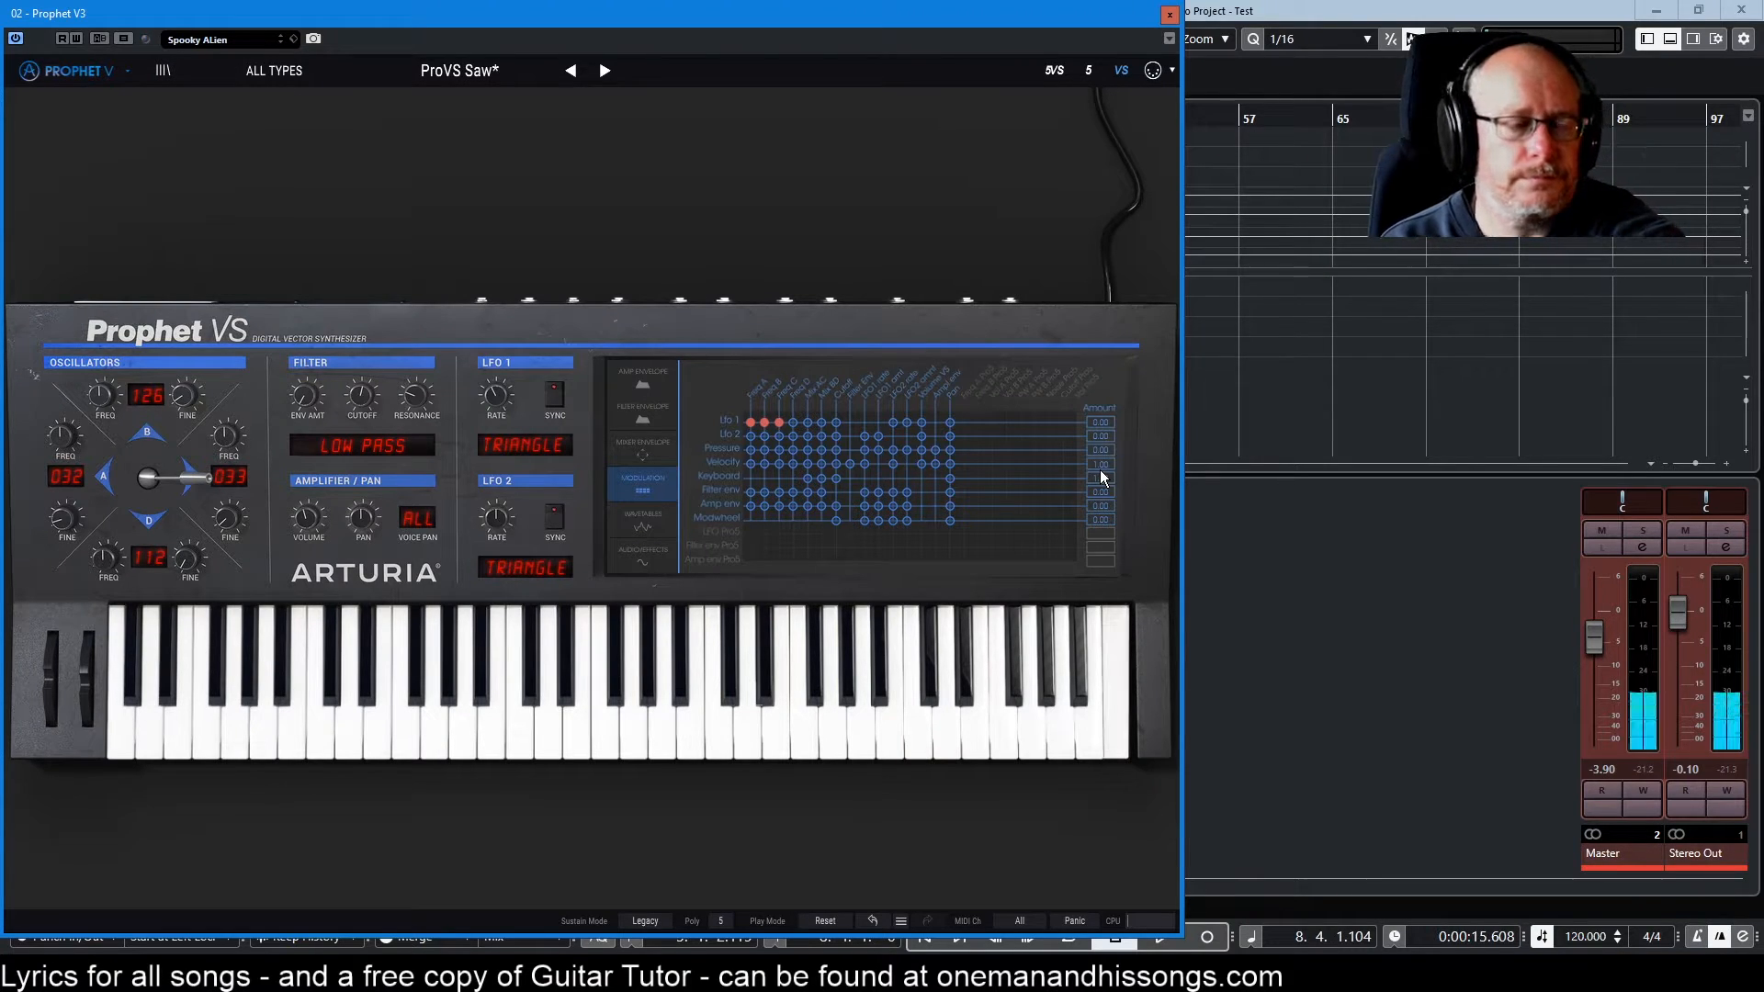
pyautogui.click(836, 480)
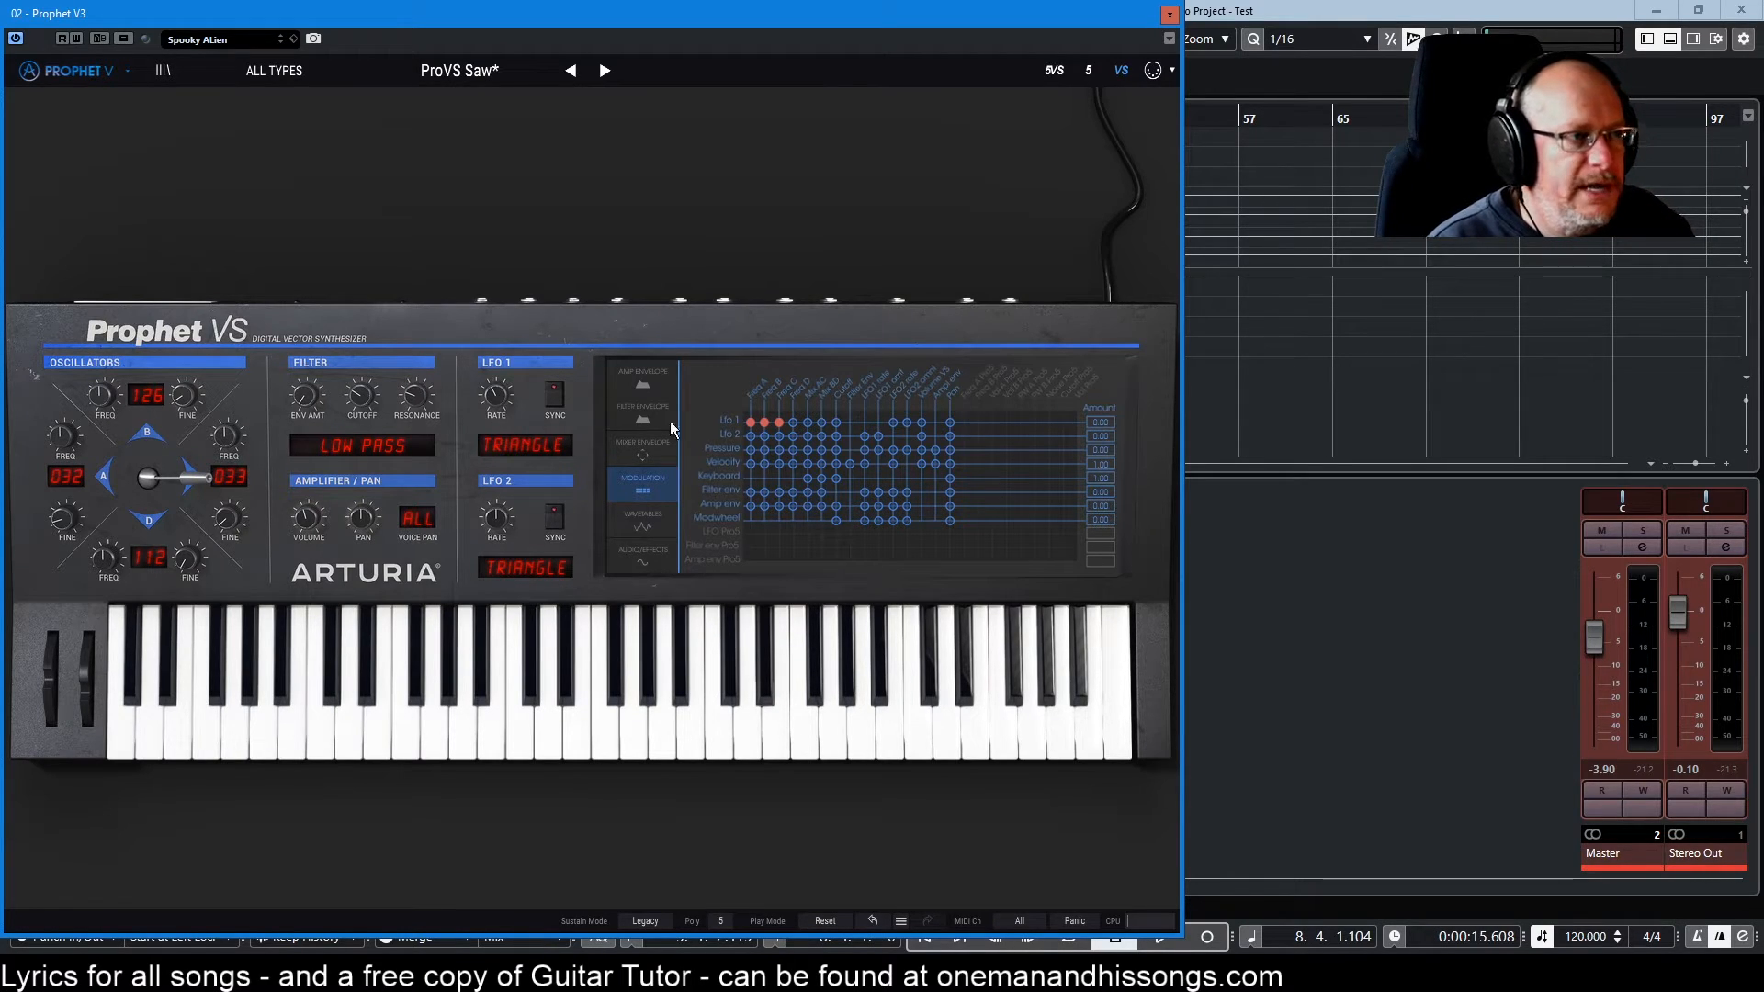
# - Adjust the Stage 1 time of the filter envelope and route Filter env to oscillator C's frequency
pyautogui.click(643, 415)
pyautogui.moveTo(747, 371); pyautogui.dragTo(746, 372)
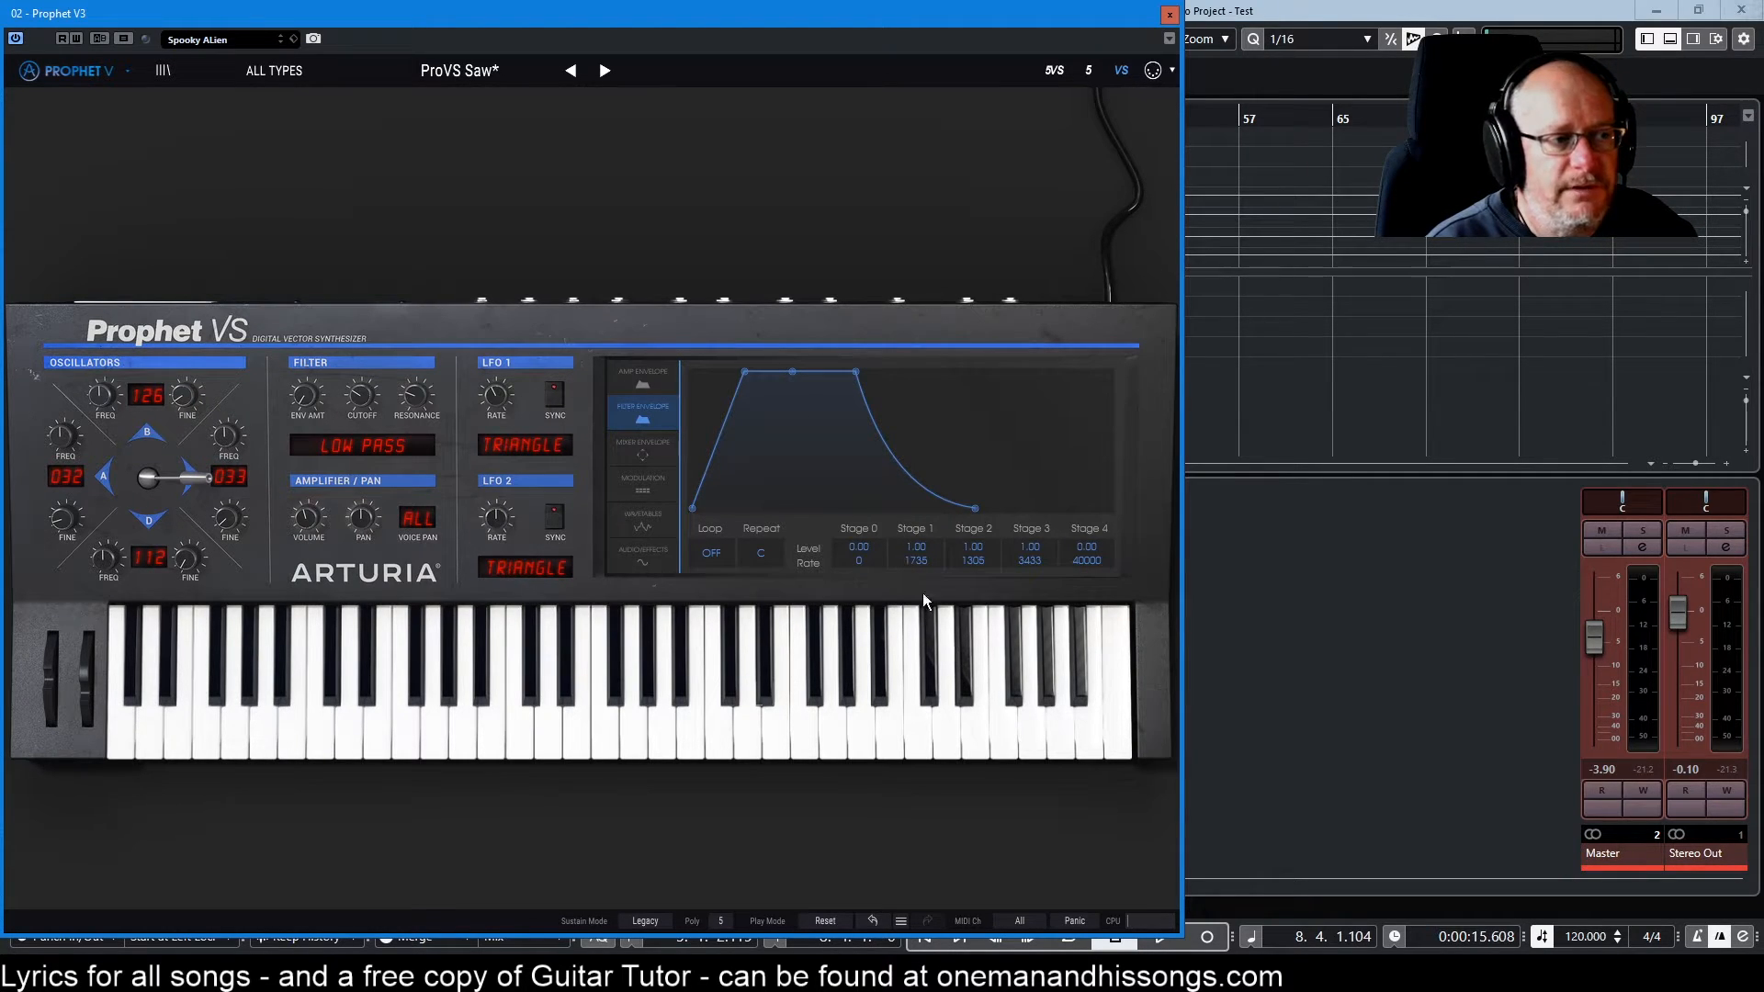
pyautogui.moveTo(742, 371); pyautogui.dragTo(750, 371)
pyautogui.click(649, 491)
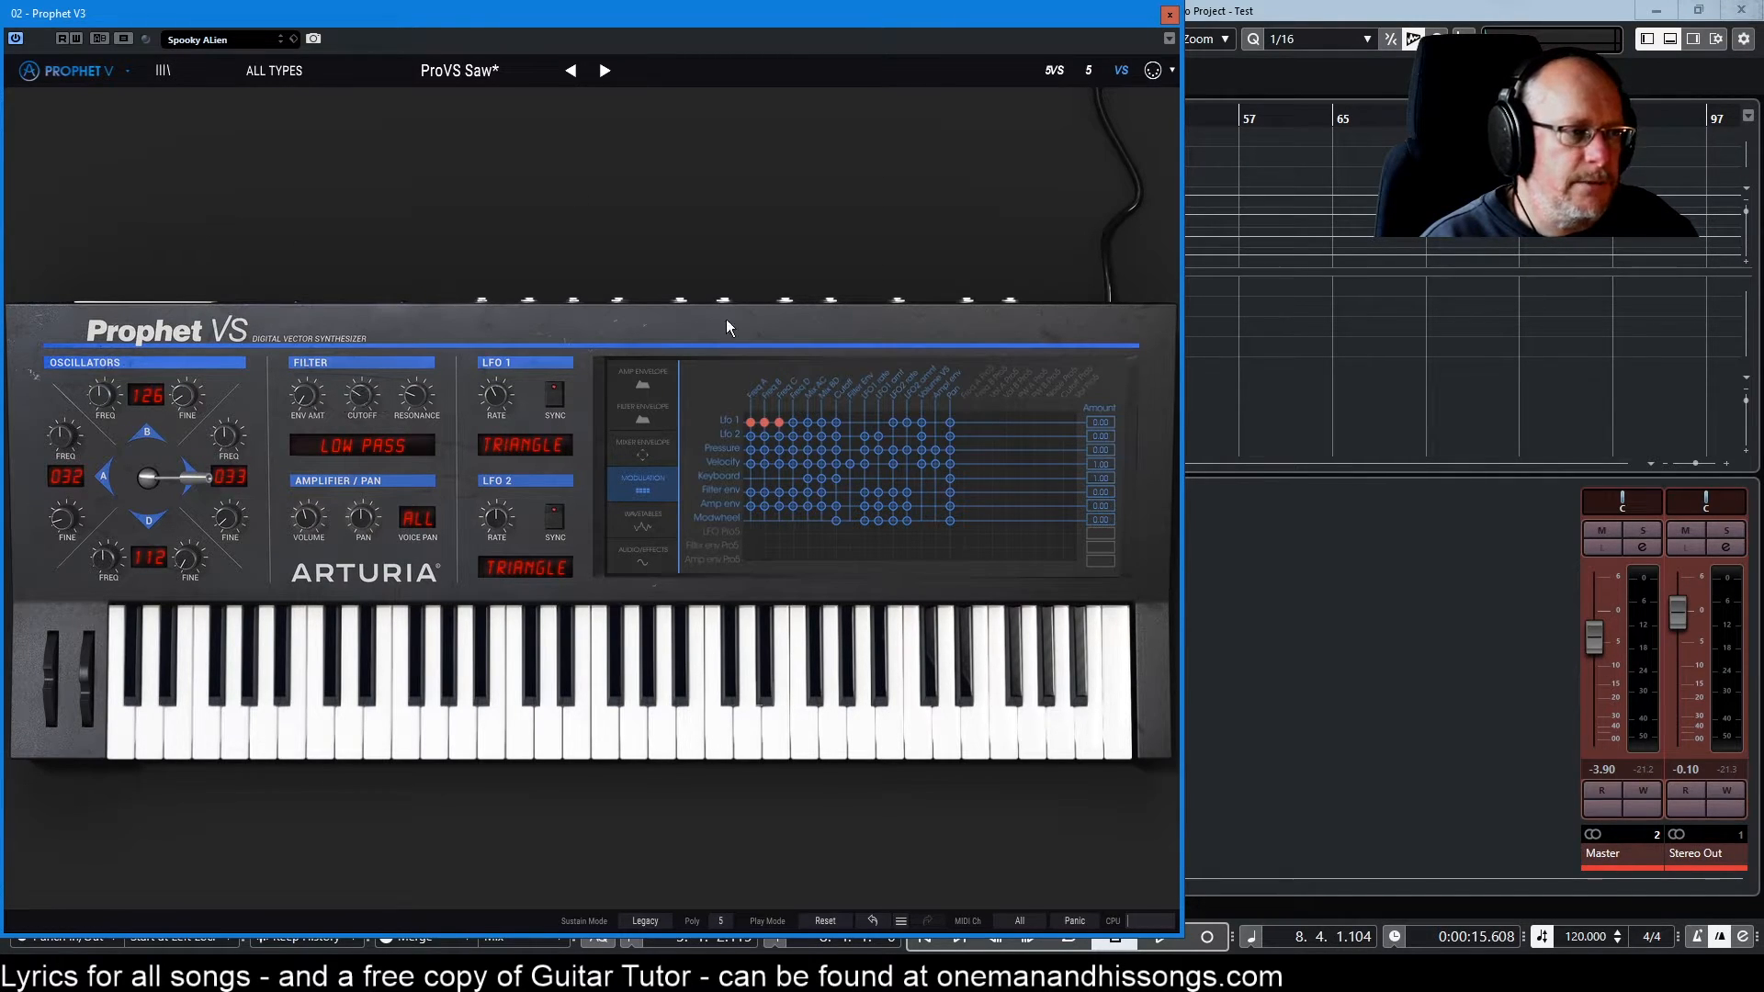
pyautogui.click(780, 492)
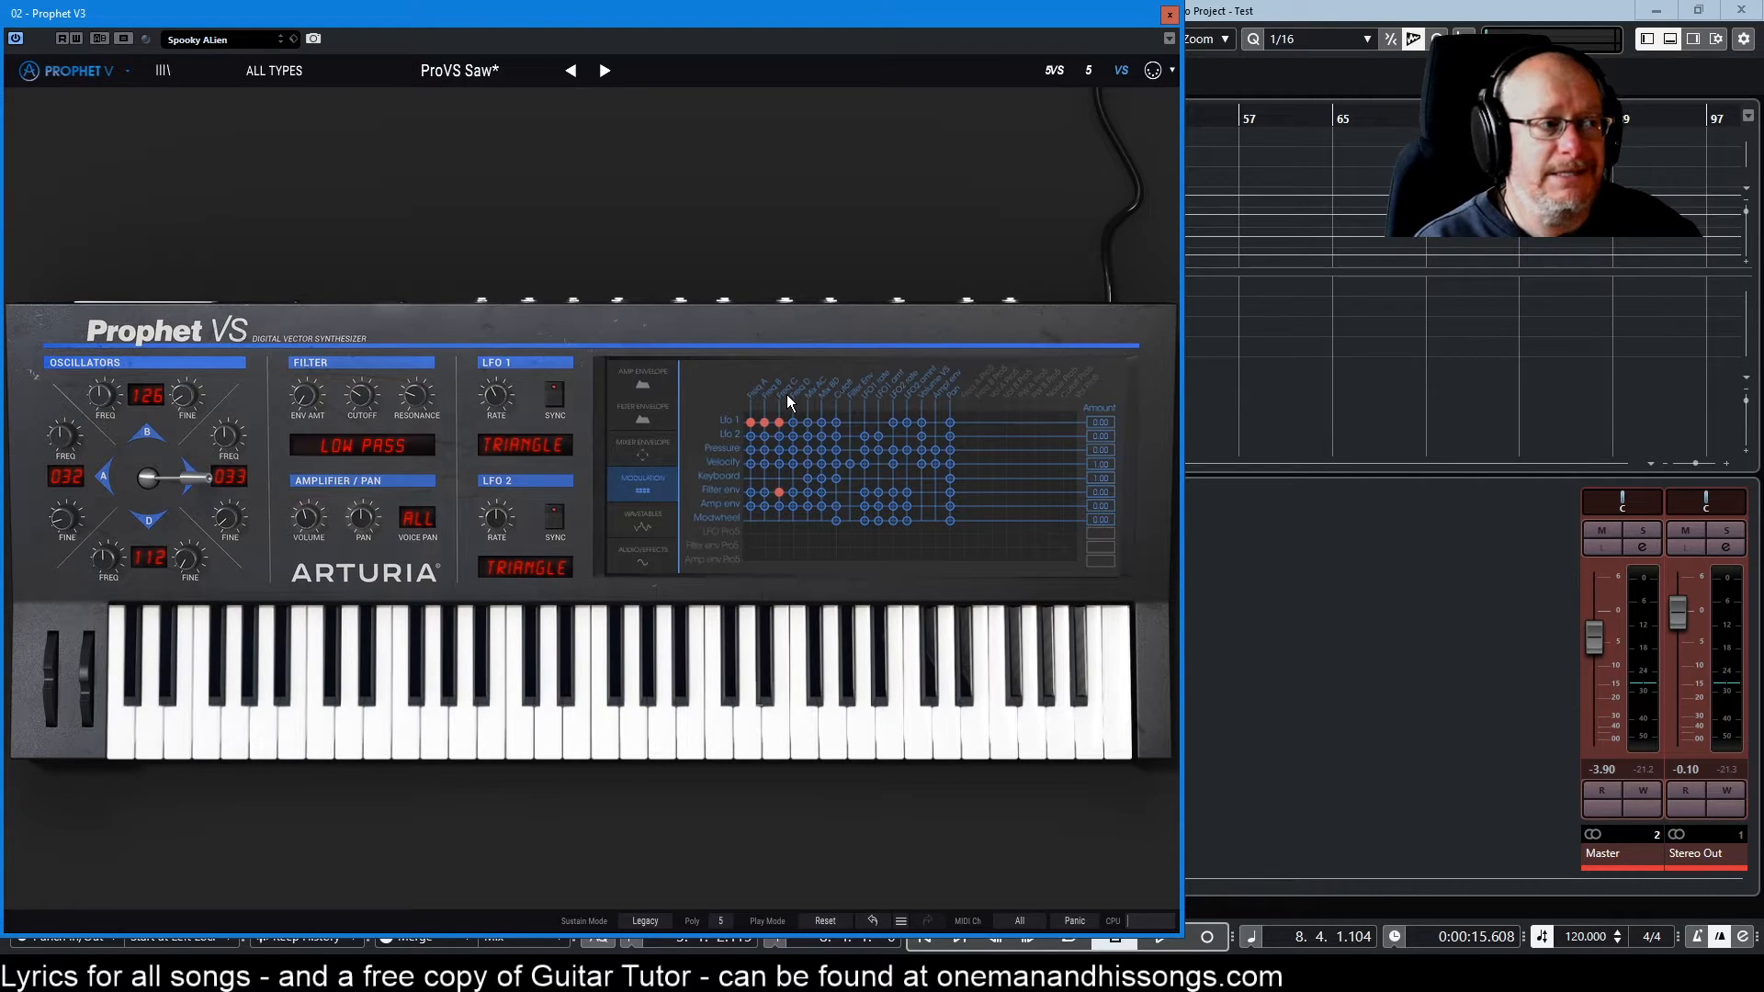
pyautogui.moveTo(360, 395)
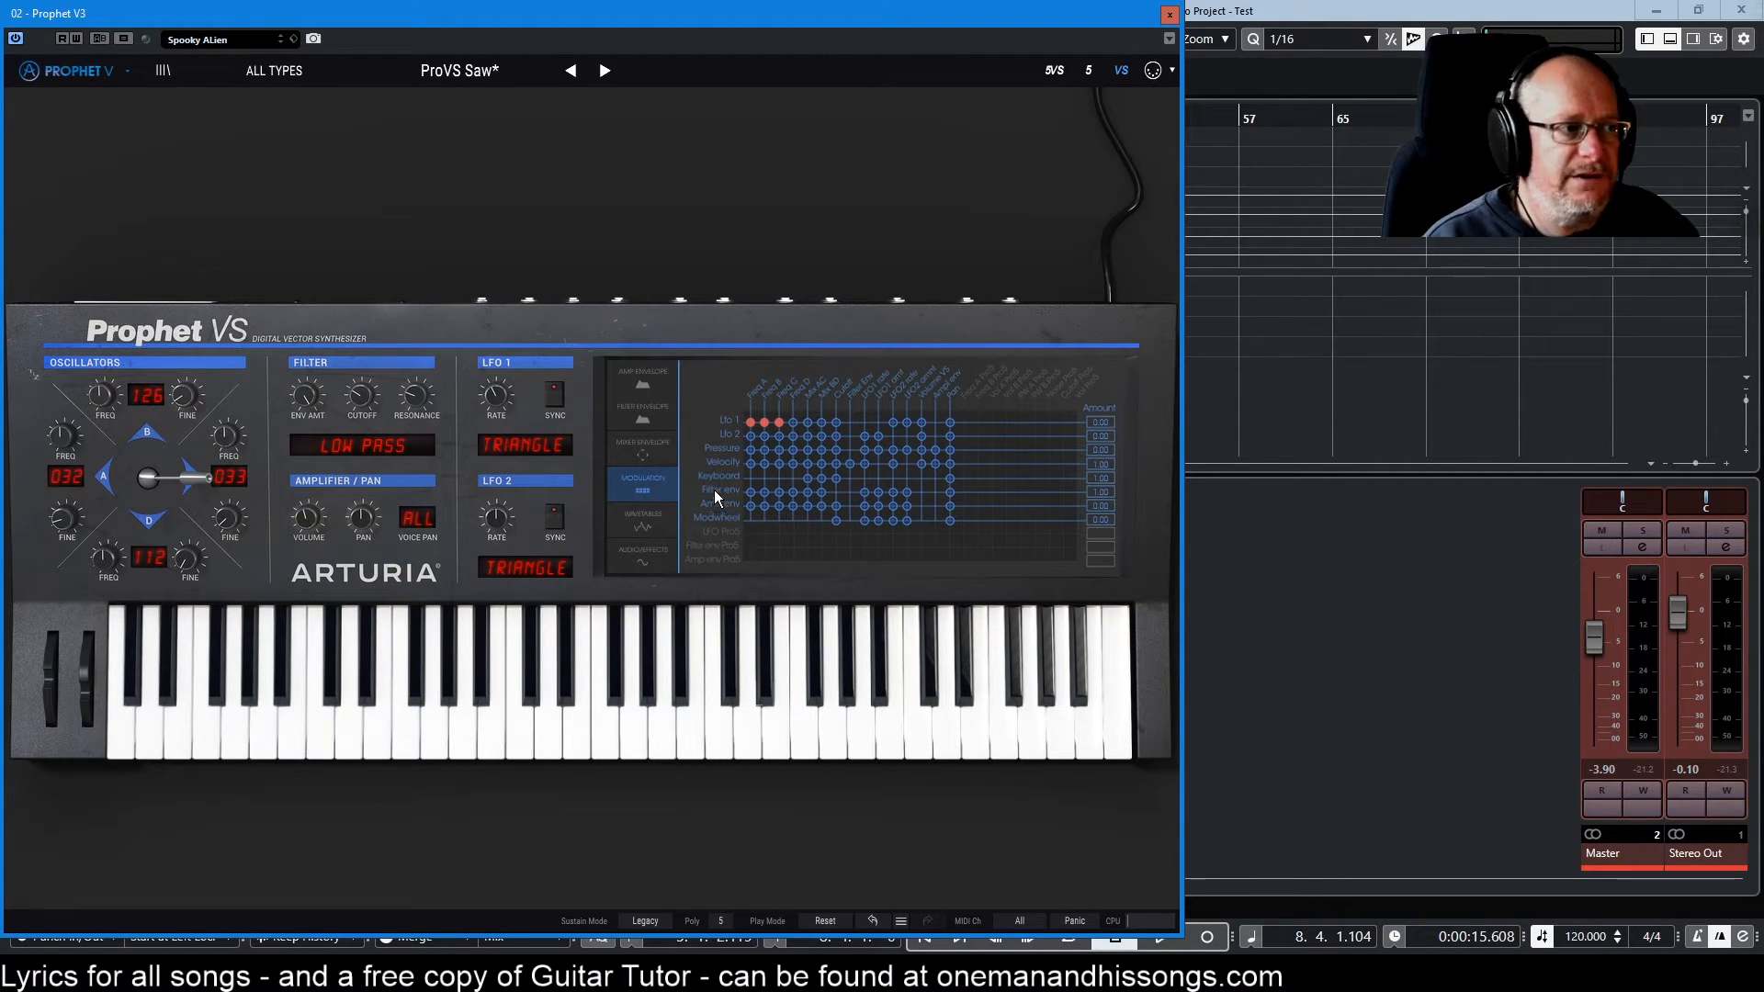
# - Lengthen the amp envelope's attack by setting its Stage 1 rate to about 1992
pyautogui.click(641, 378)
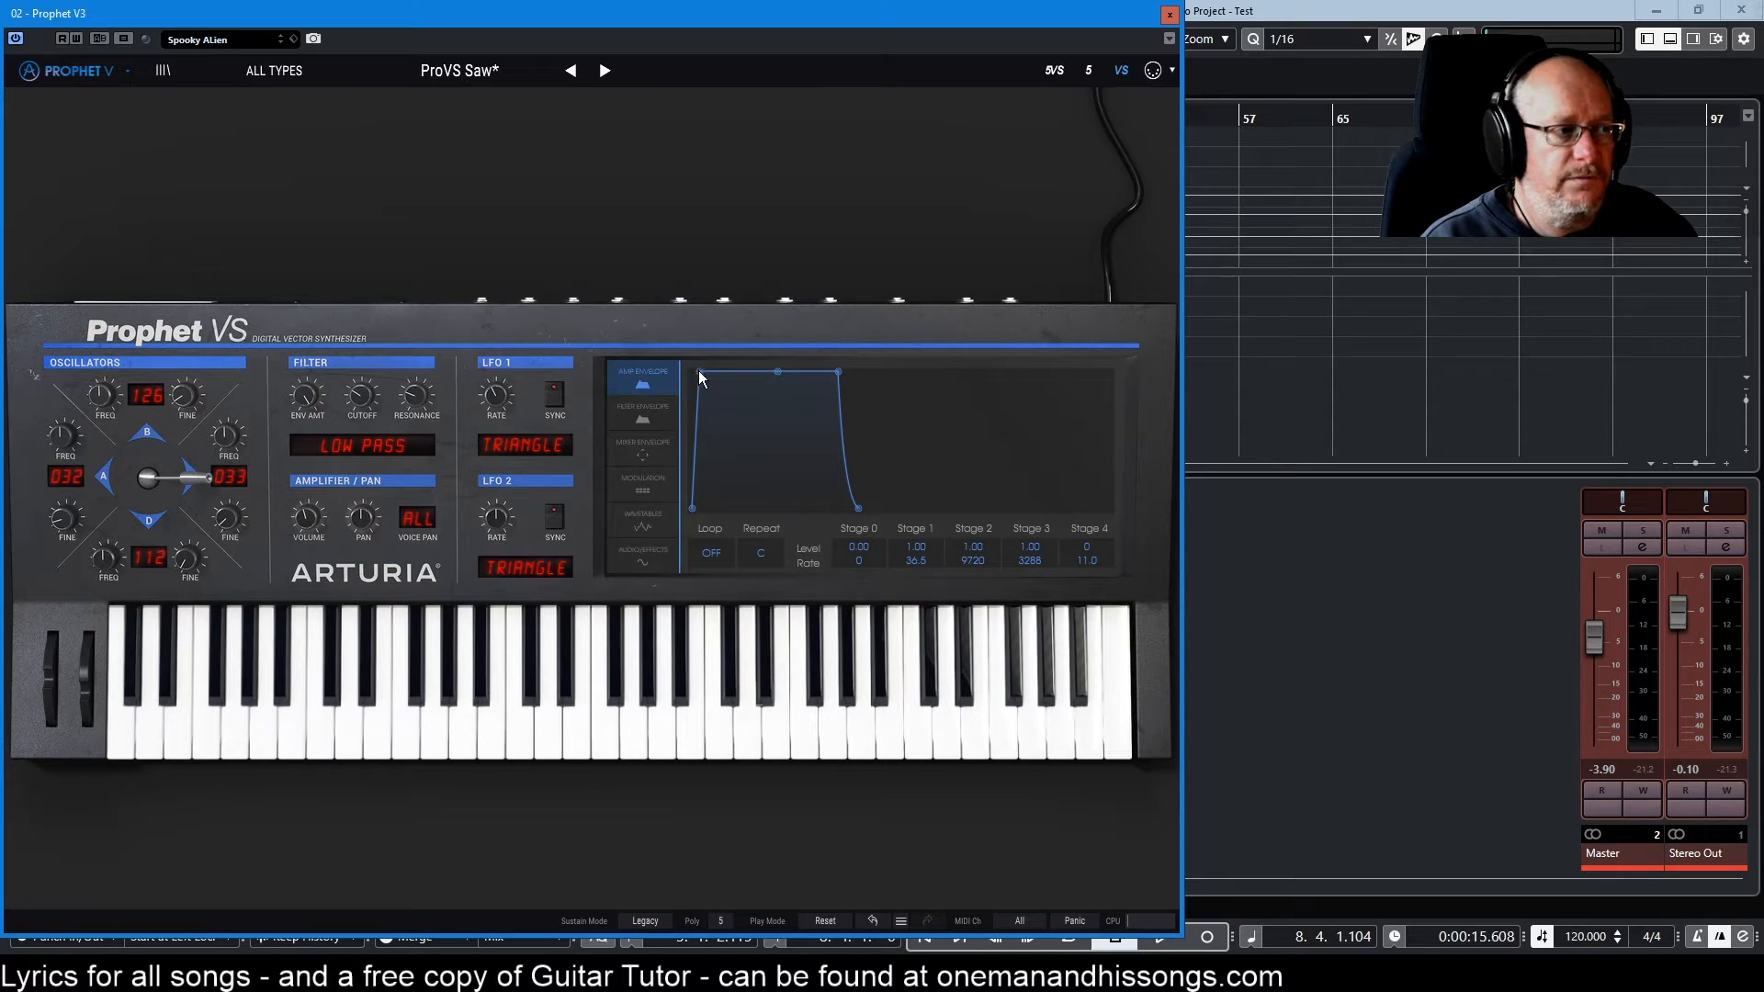
pyautogui.moveTo(698, 371); pyautogui.dragTo(746, 356)
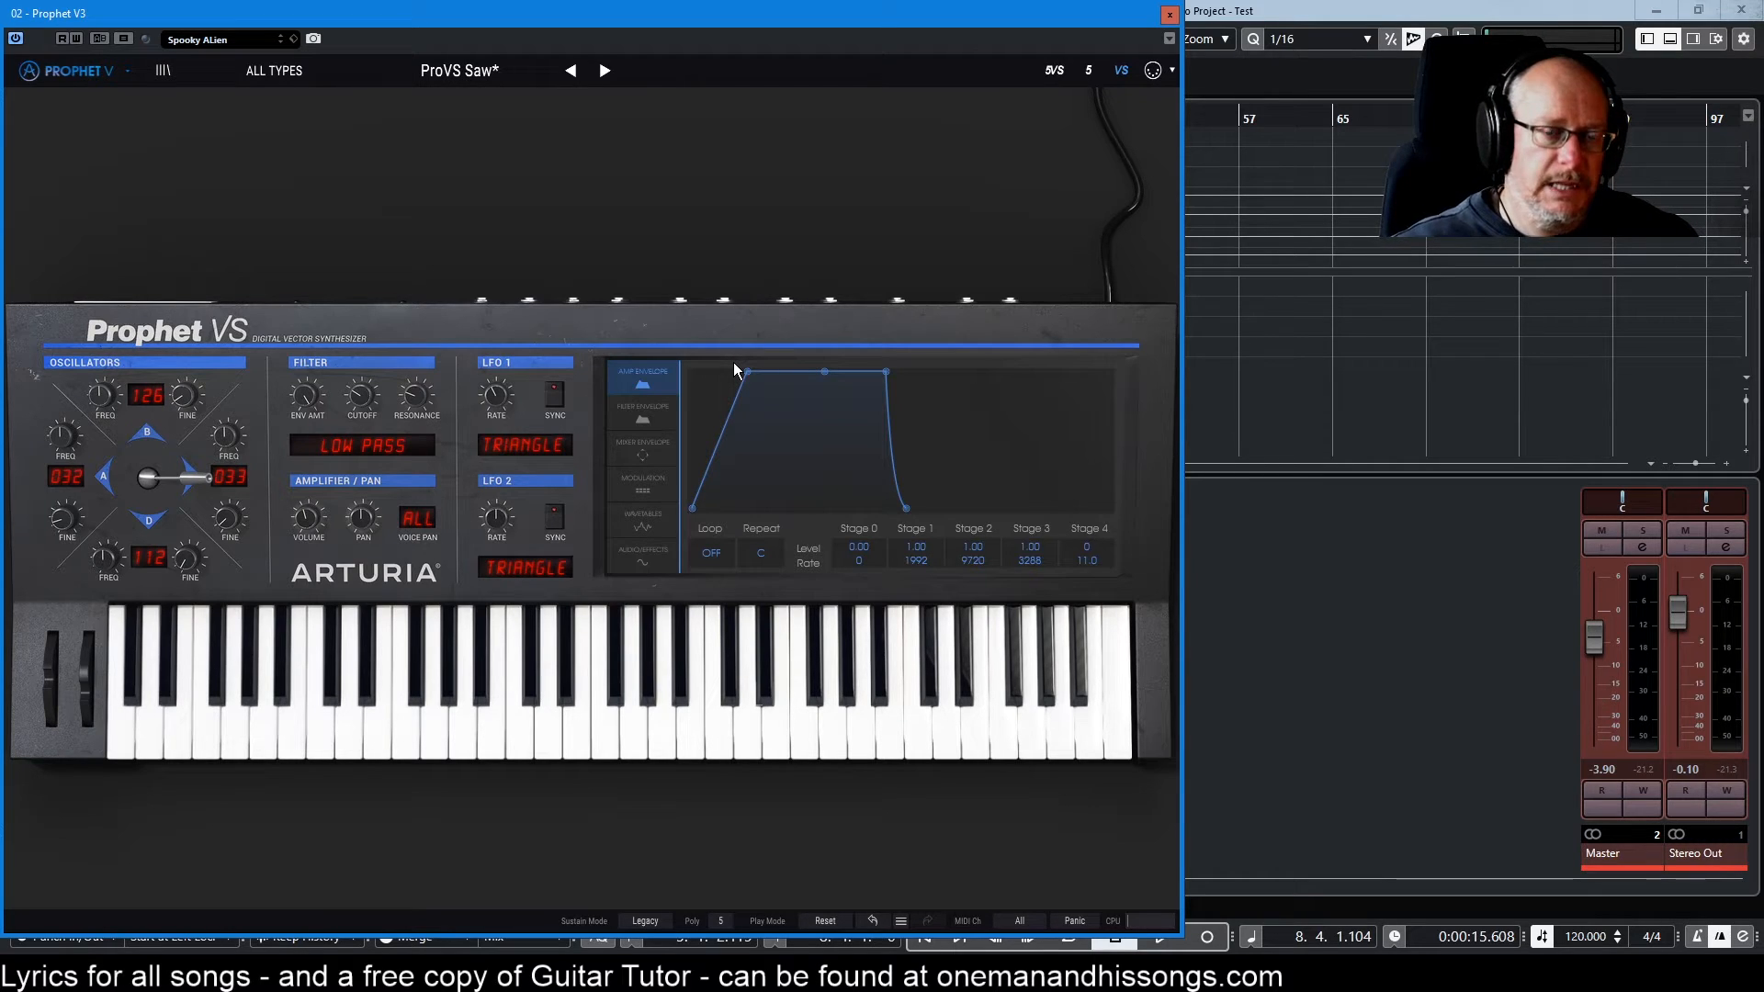
# - Route Amp env to filter cutoff in the modulation matrix and raise the filter's cutoff
pyautogui.click(641, 482)
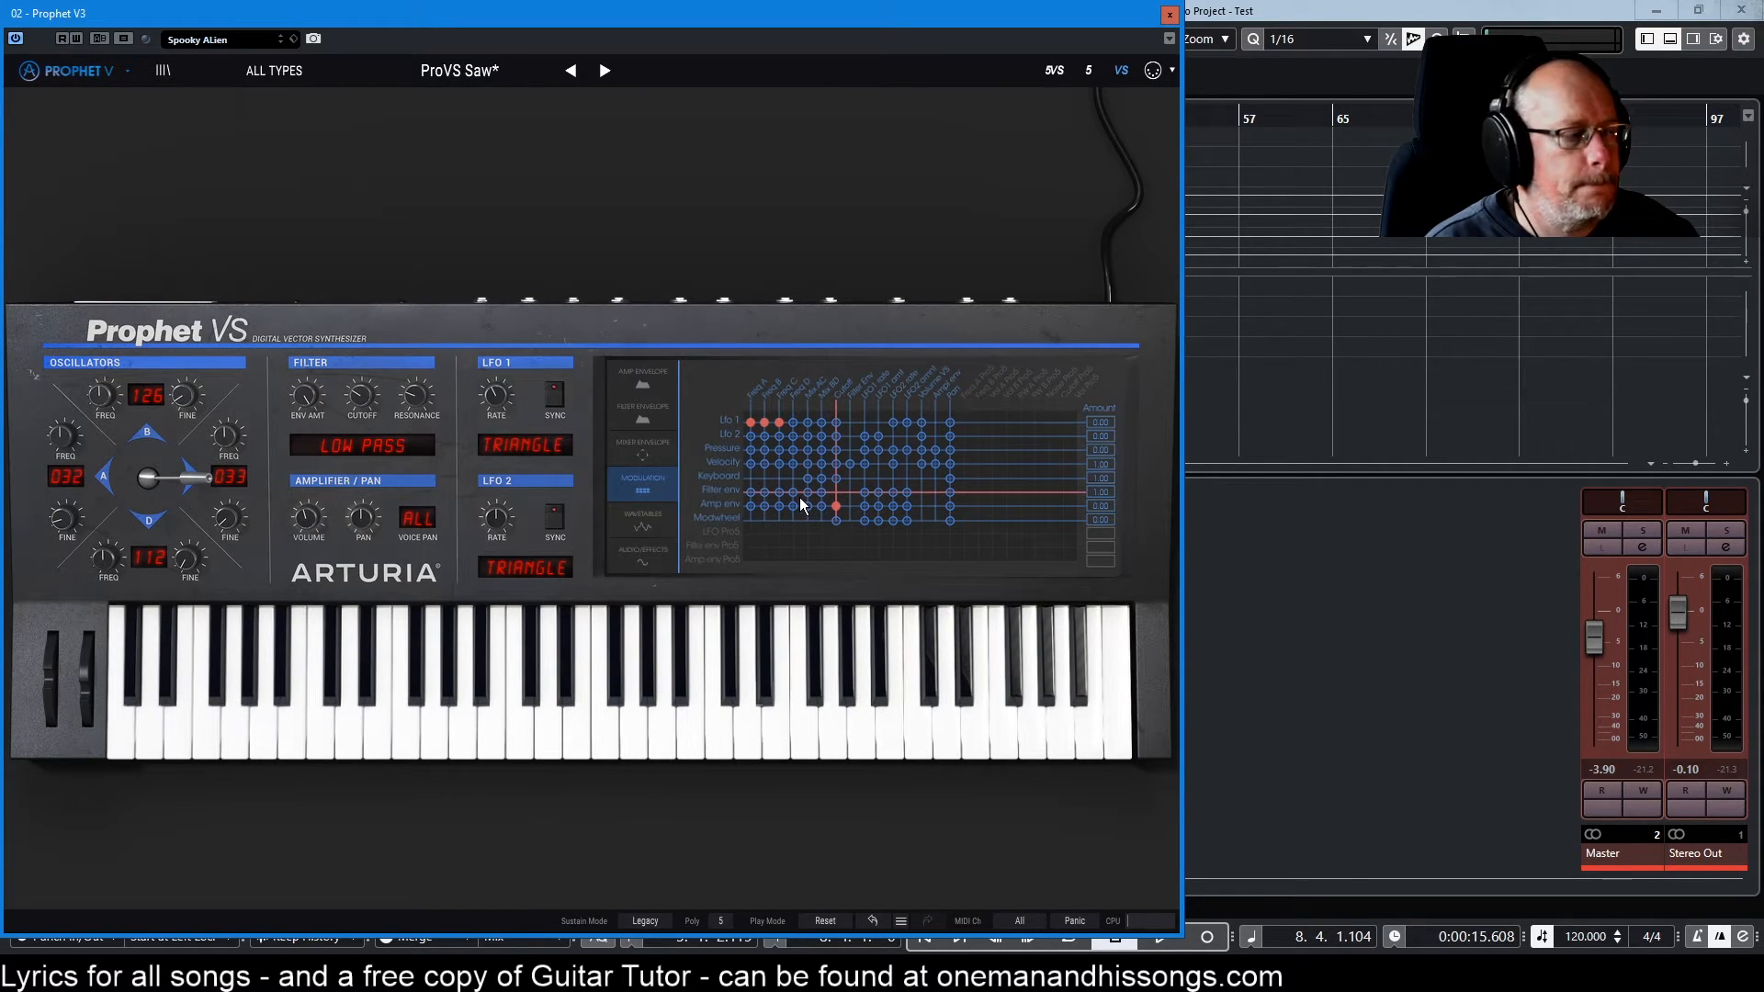
pyautogui.click(834, 505)
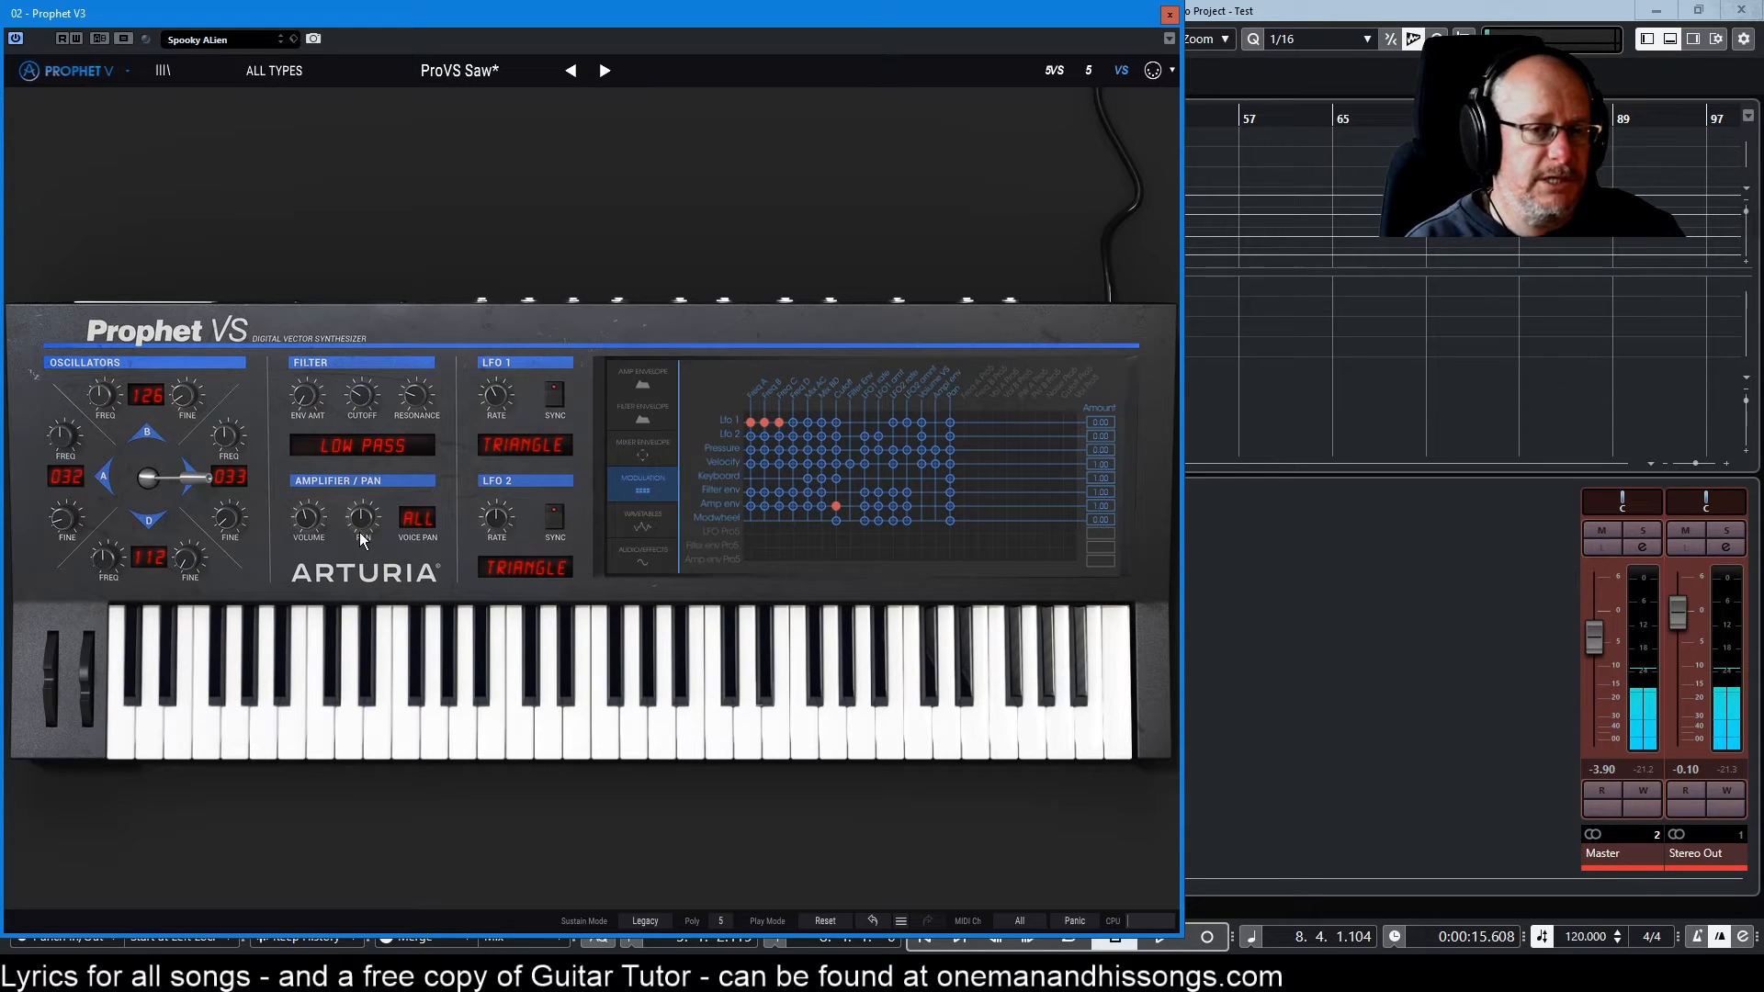
pyautogui.moveTo(360, 399); pyautogui.dragTo(360, 369)
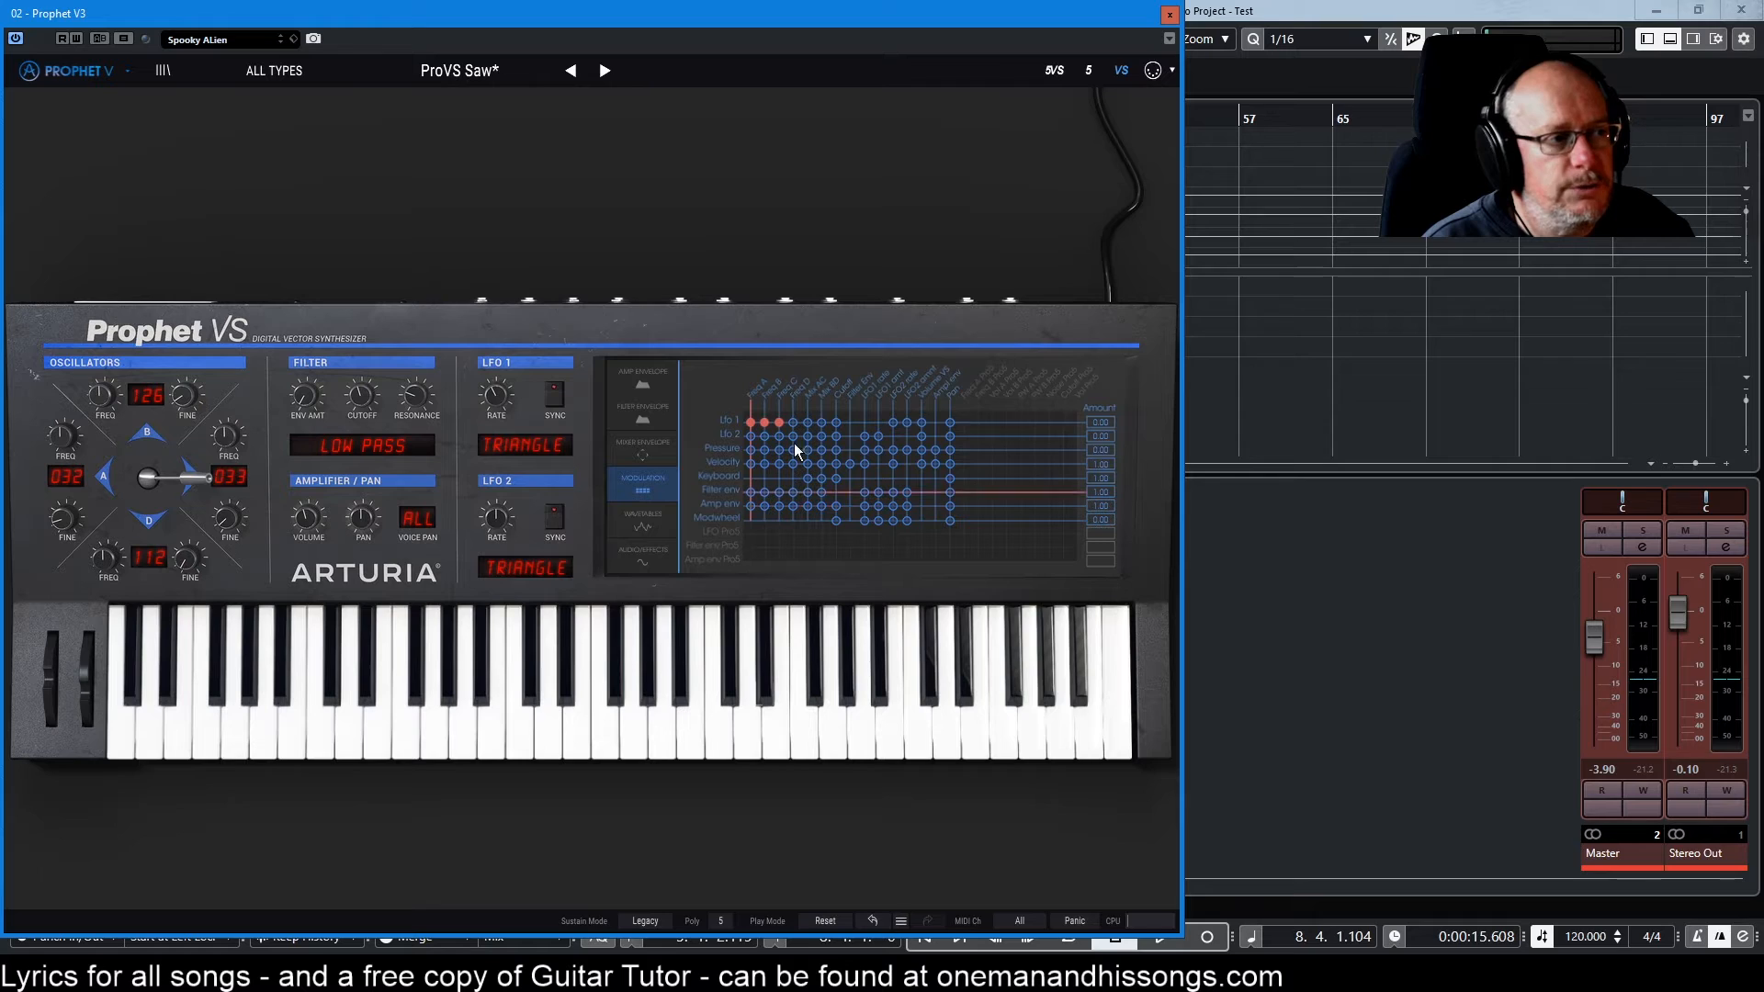
# - Route Modwheel to filter cutoff and to the ninth and tenth destination columns of the modulation matrix
pyautogui.click(836, 521)
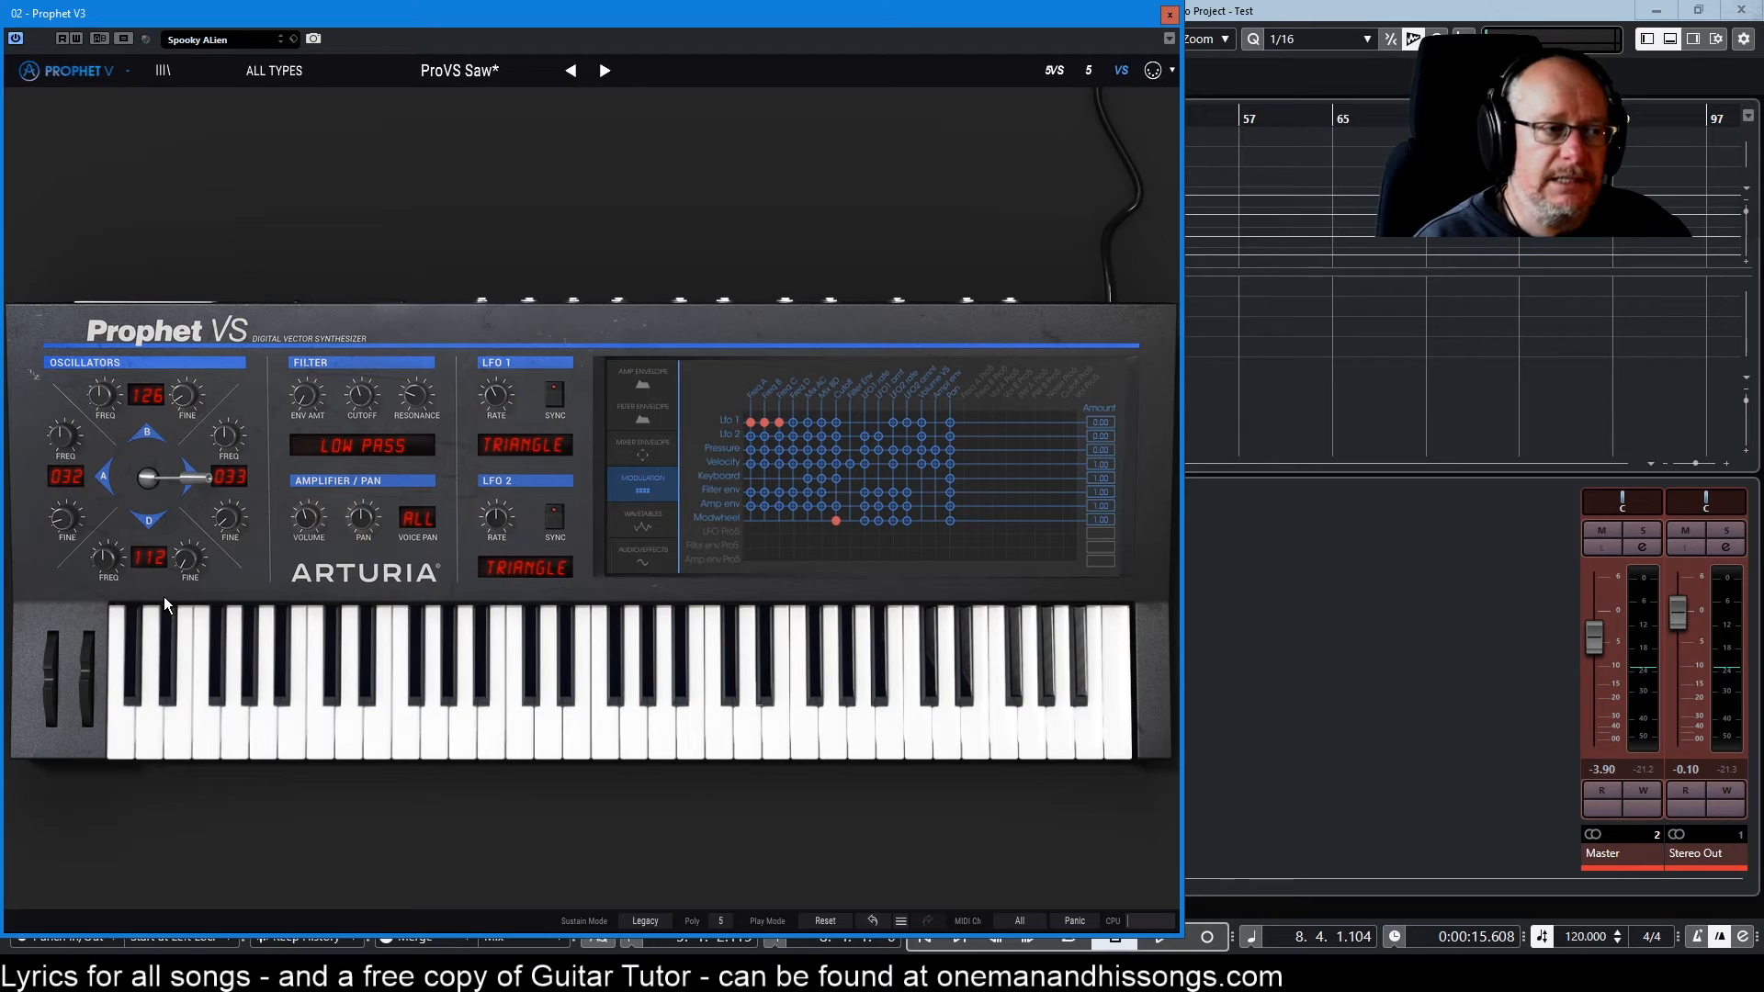
pyautogui.click(863, 521)
pyautogui.click(878, 521)
# - Route Lfo 2 to the frequencies of oscillators B and D, Velocity to the fifth destination column, and Lfo 1 to filter cutoff
pyautogui.click(765, 434)
pyautogui.click(793, 434)
pyautogui.click(806, 463)
pyautogui.click(836, 422)
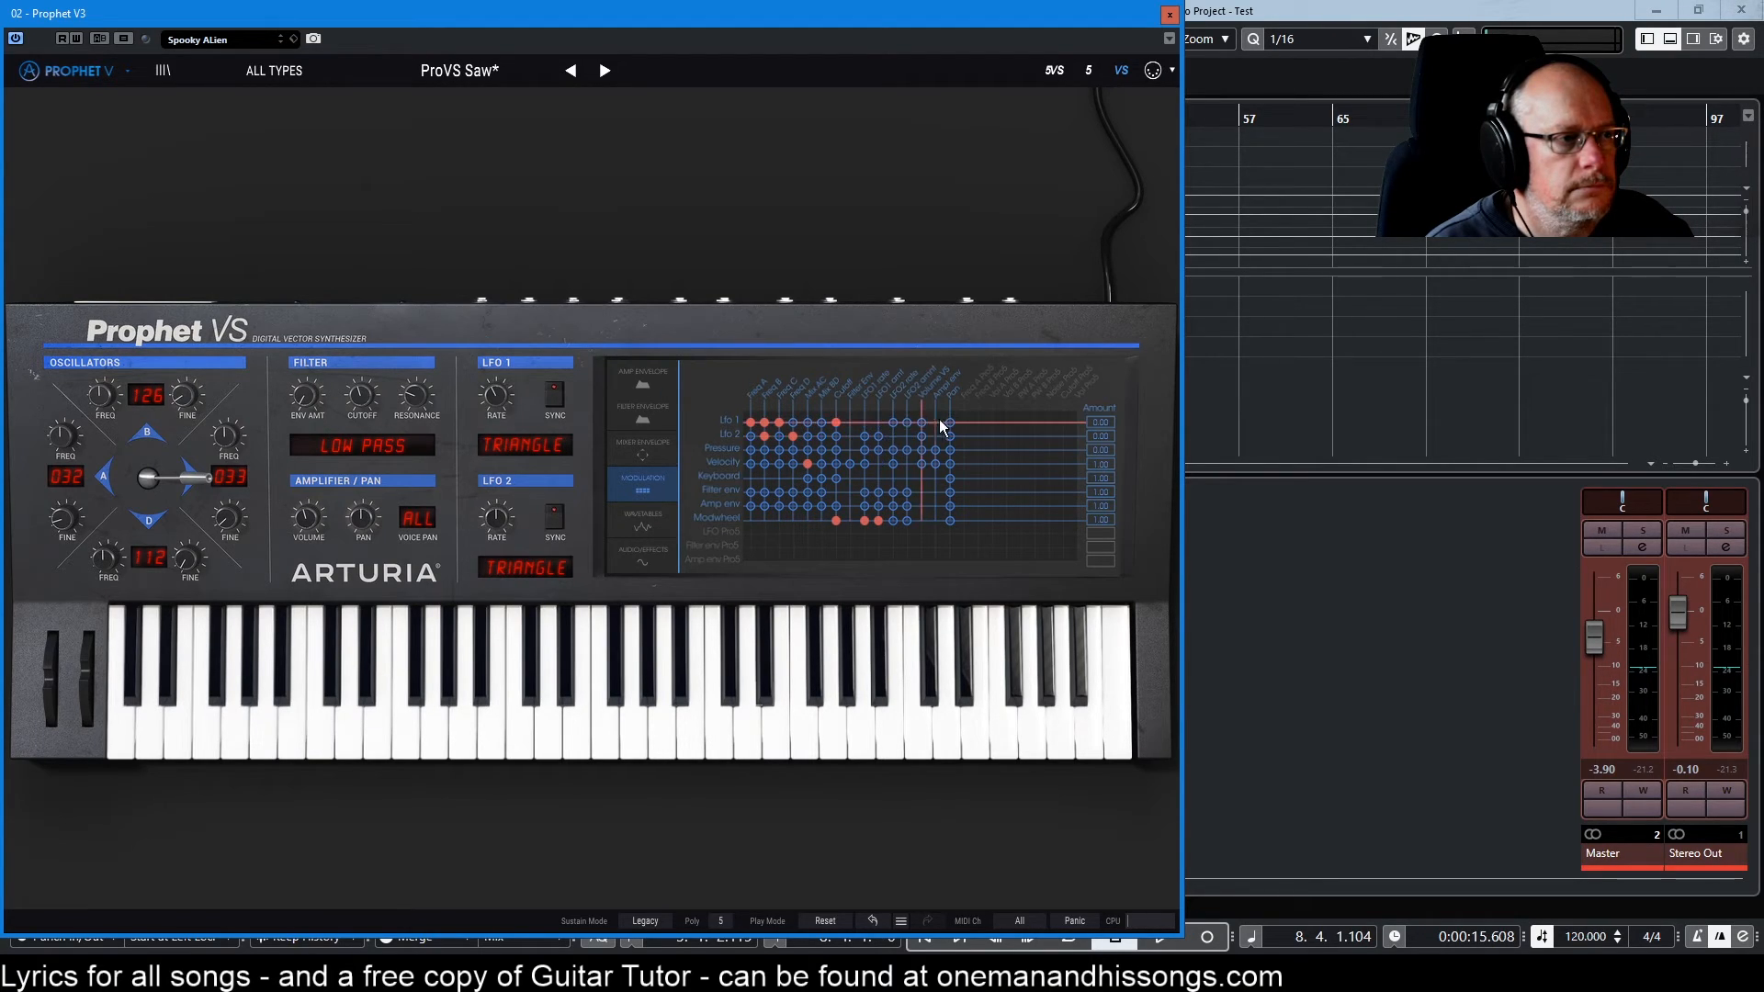
# - Route Lfo 2 and Lfo 1 to the last active destination column and raise both sources' modulation amounts
pyautogui.click(950, 435)
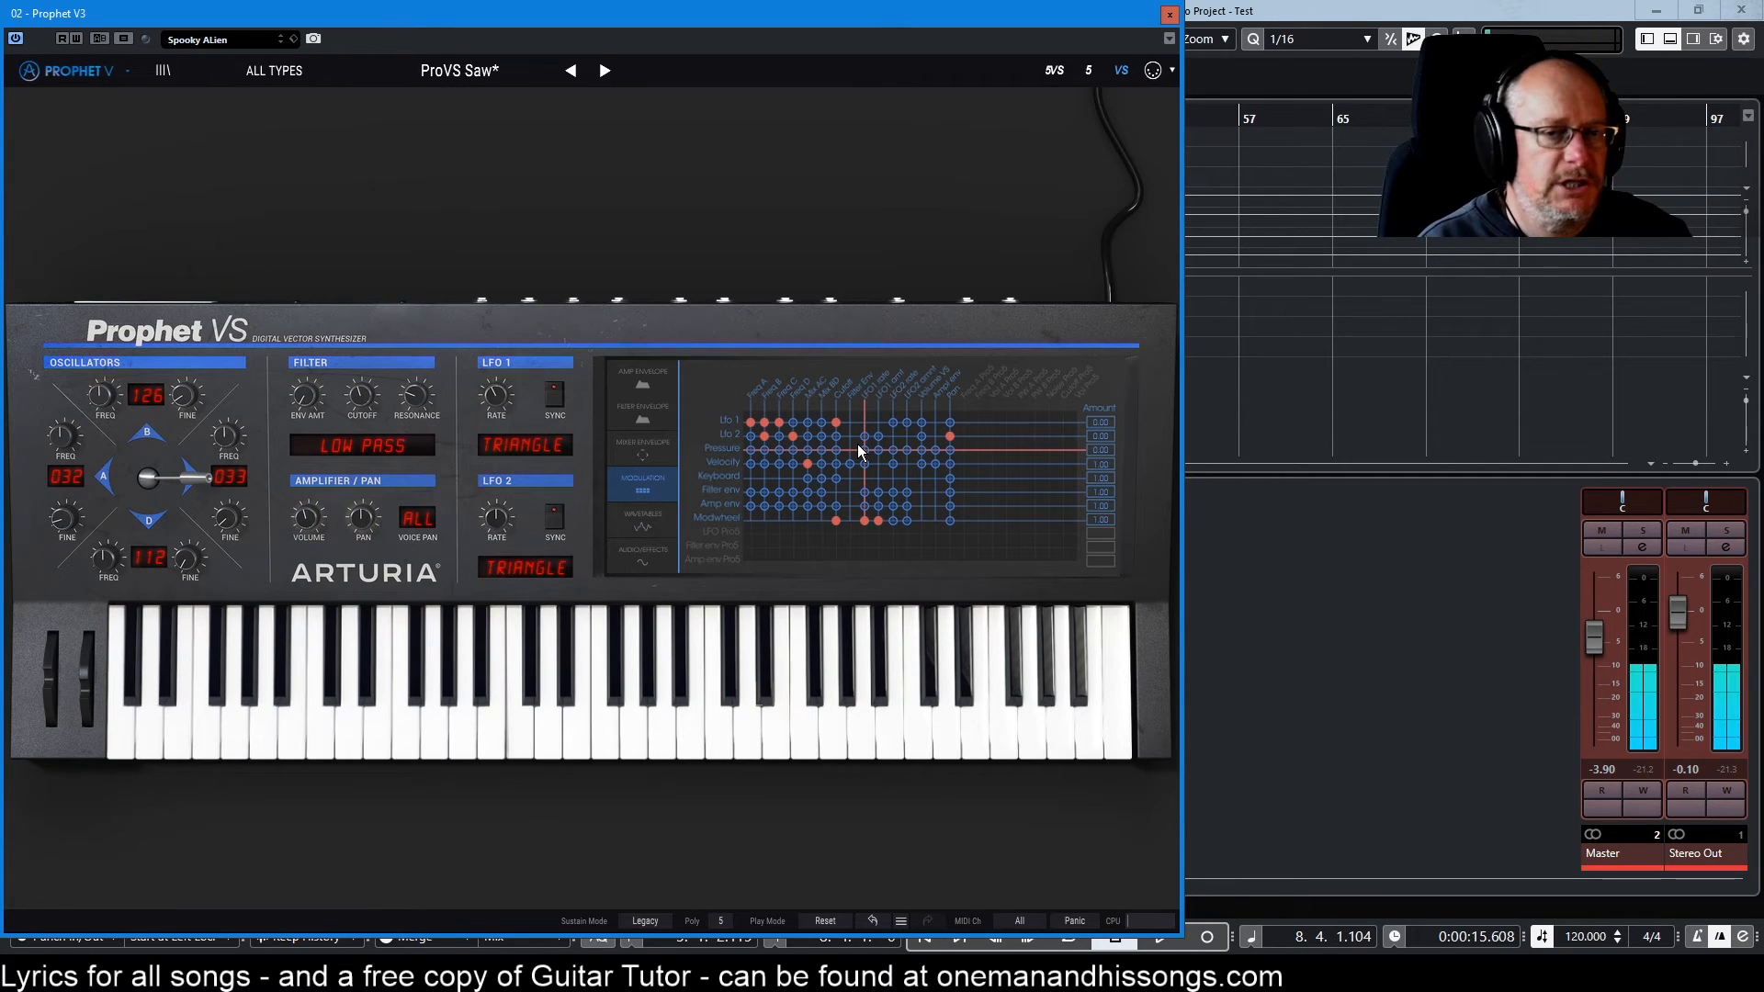
pyautogui.click(950, 422)
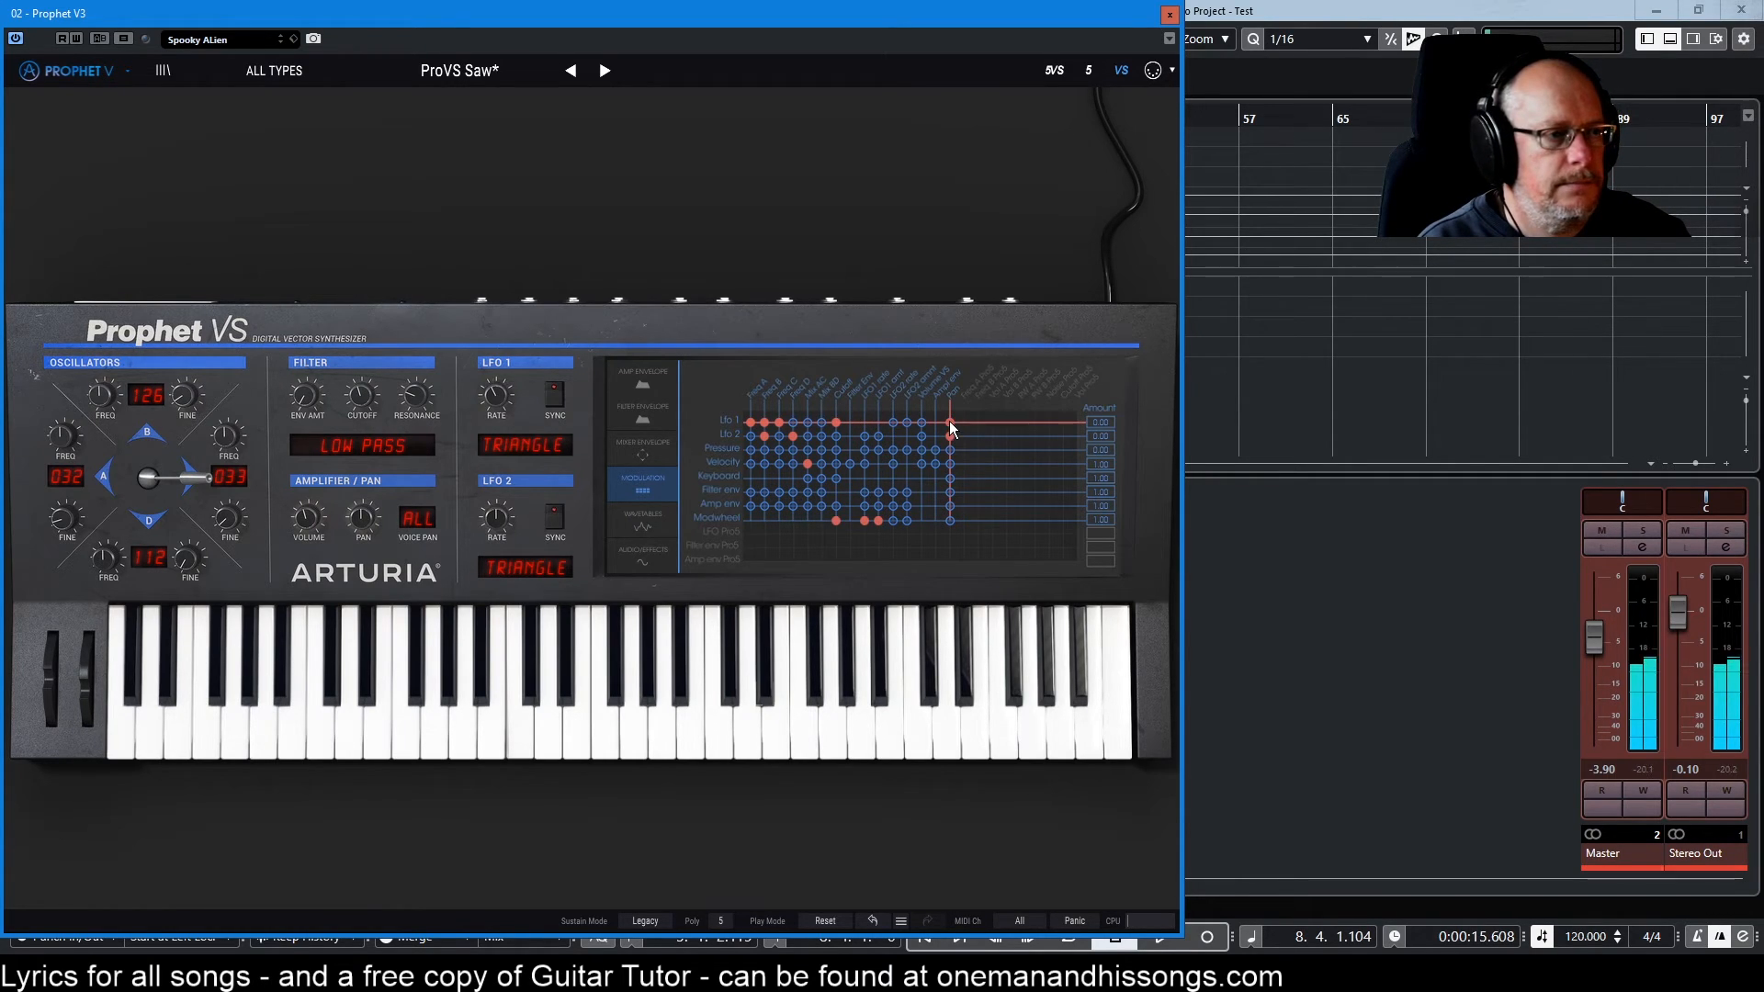
pyautogui.moveTo(1099, 422); pyautogui.dragTo(1099, 353)
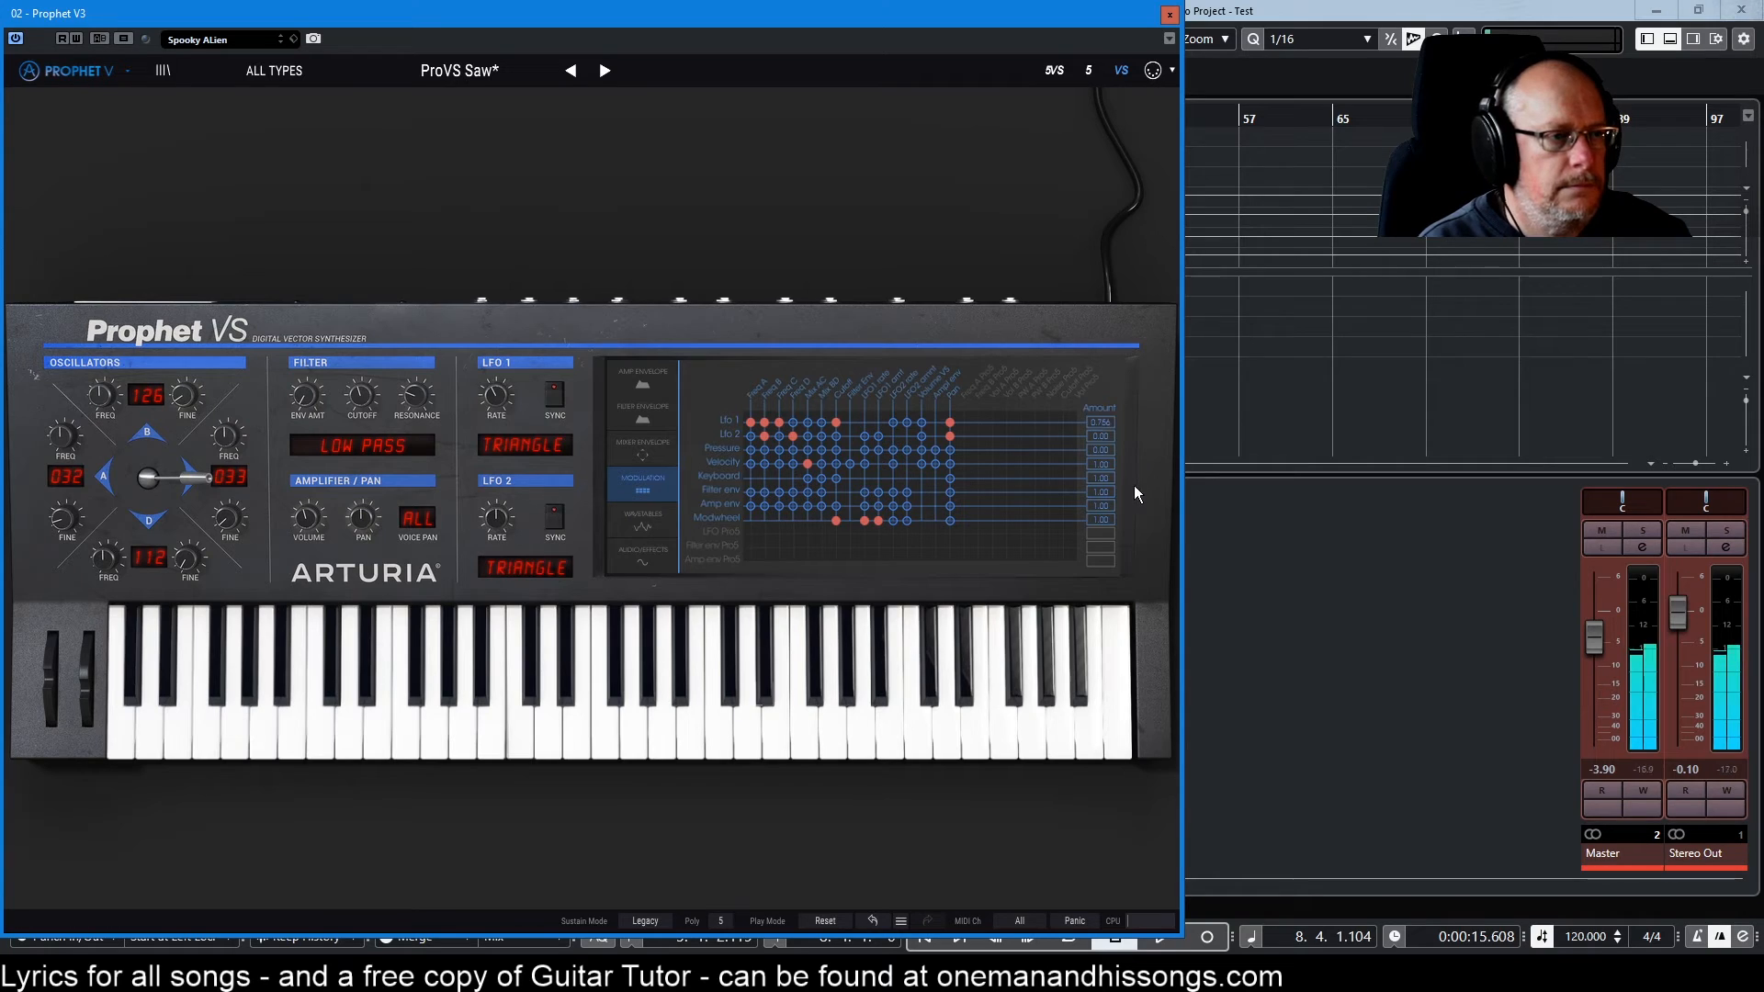
pyautogui.moveTo(1100, 436); pyautogui.dragTo(1100, 374)
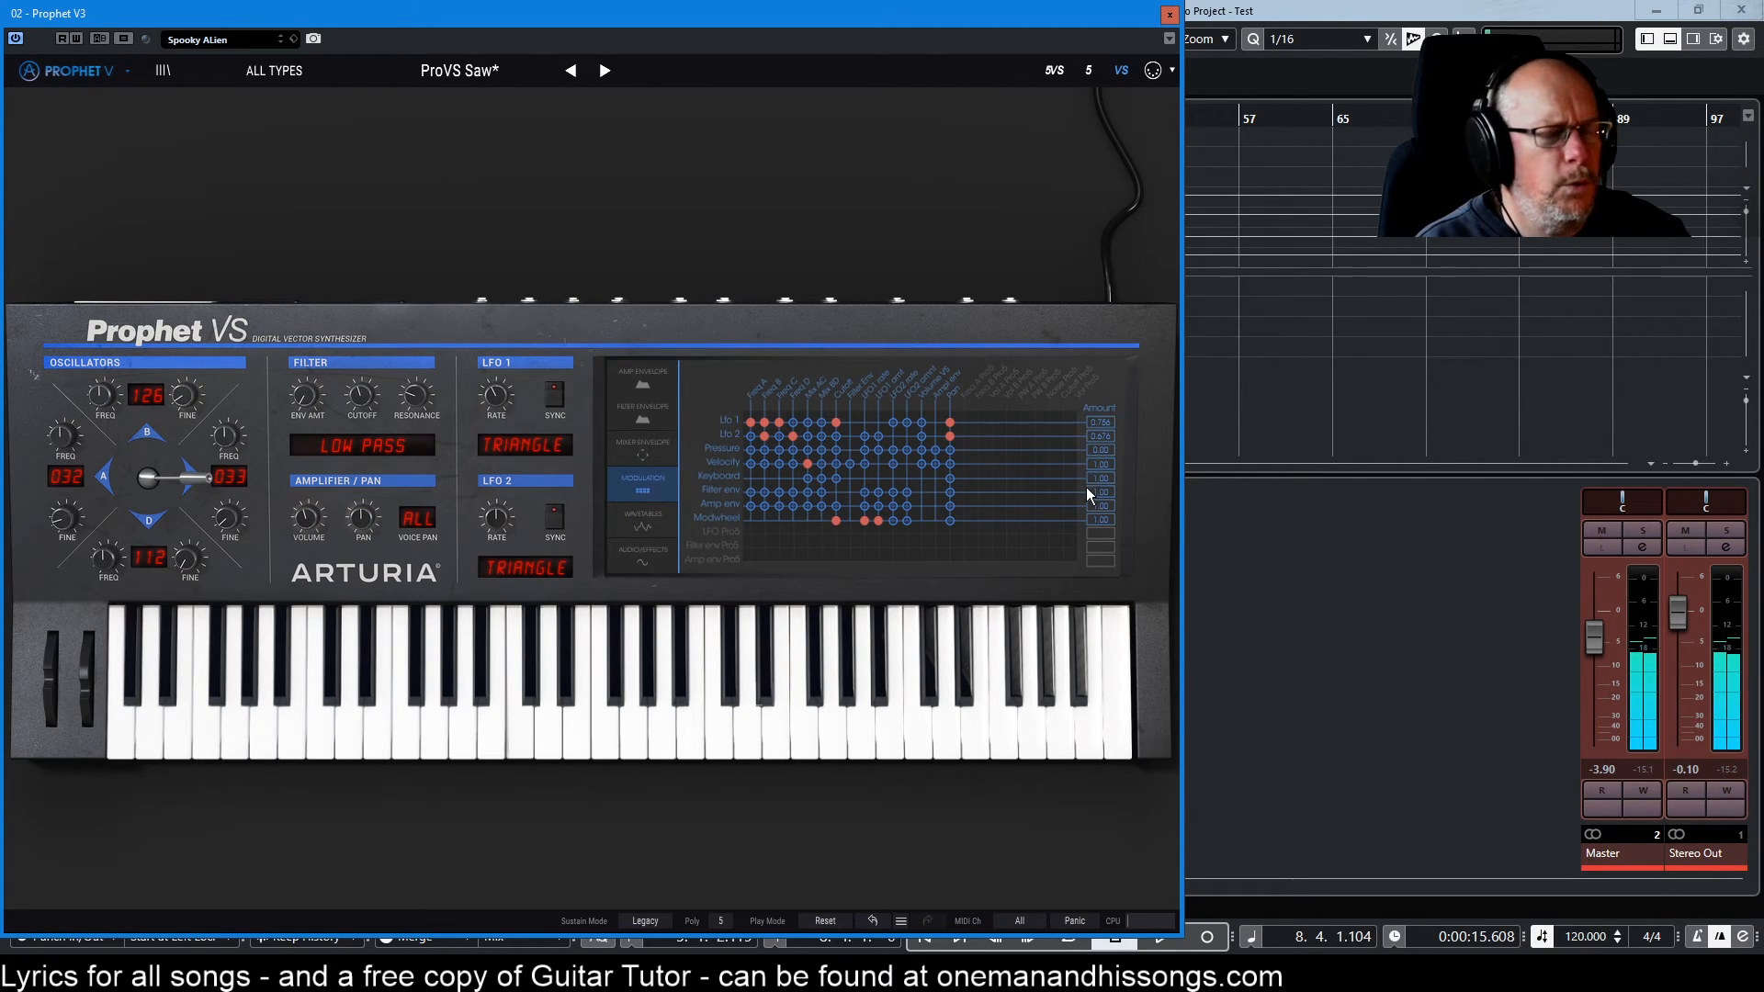